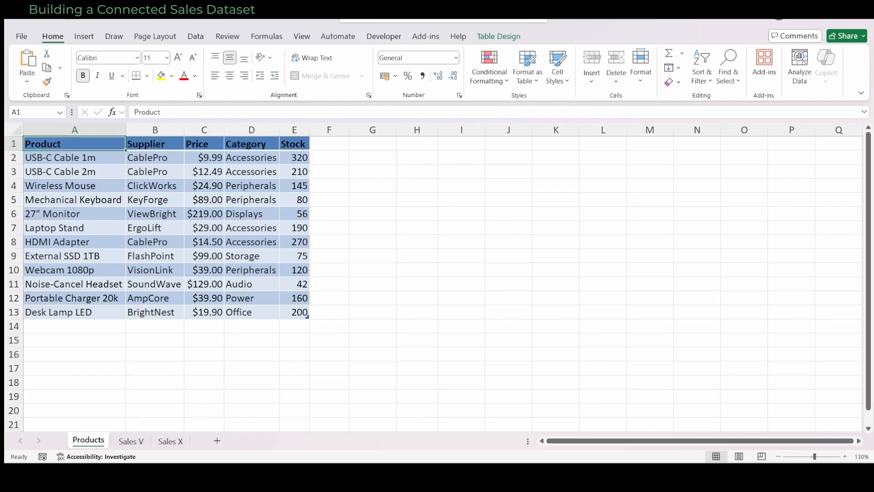
Look over the Sales V and Sales X sheets and return to Sales V
{"action": "key", "text": "ctrl+Page_Down"}
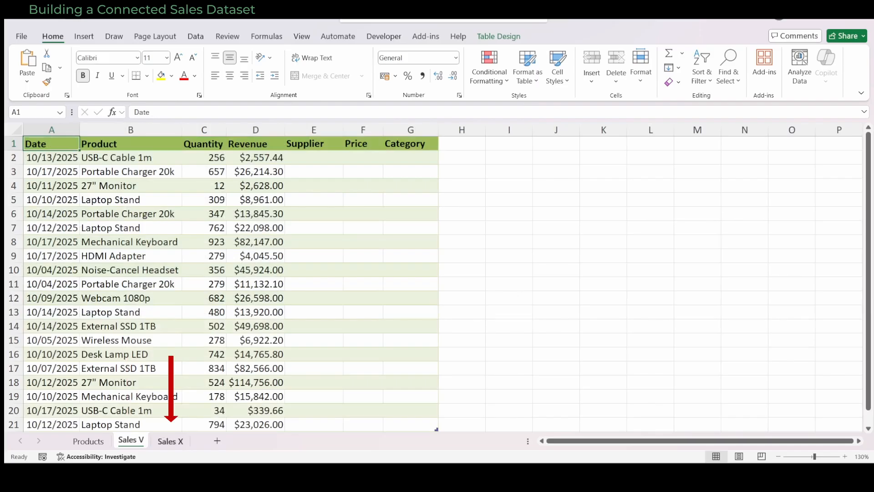
{"action": "key", "text": "ctrl+Page_Down"}
{"action": "key", "text": "ctrl+Page_Up"}
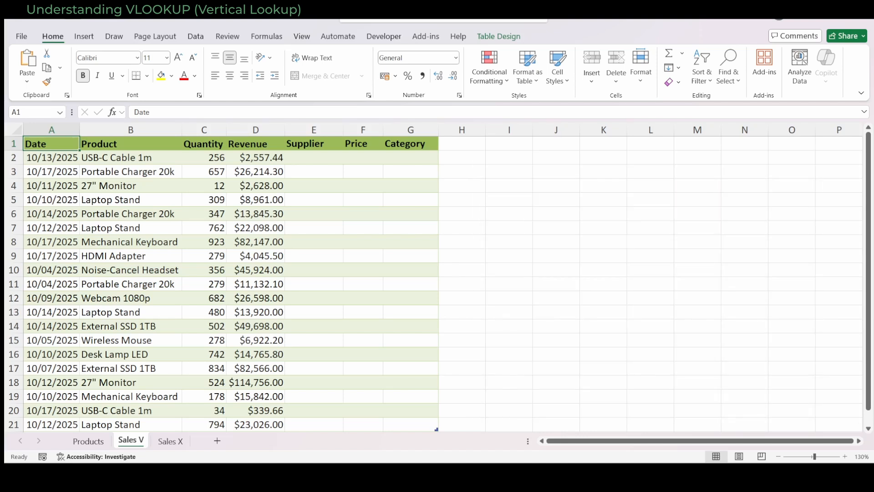
{"action": "left_click", "coordinate": [314, 158]}
{"action": "type", "text": "="}
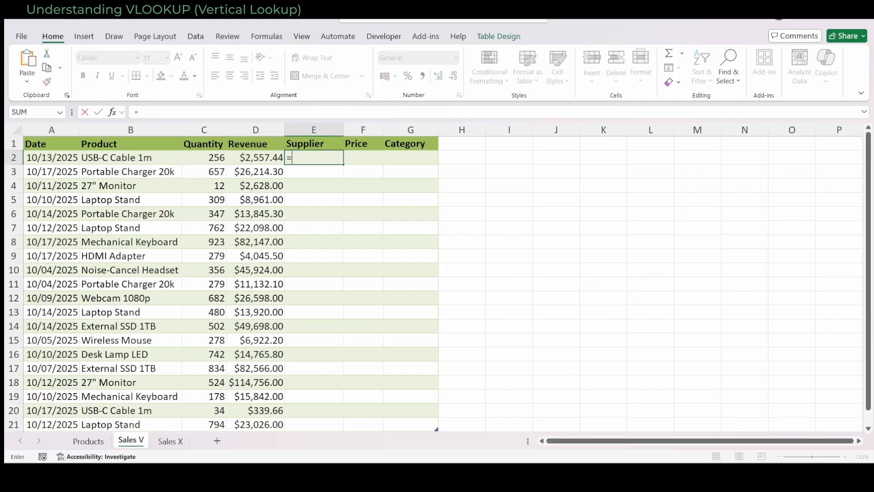
{"action": "type", "text": "VLOOKUP("}
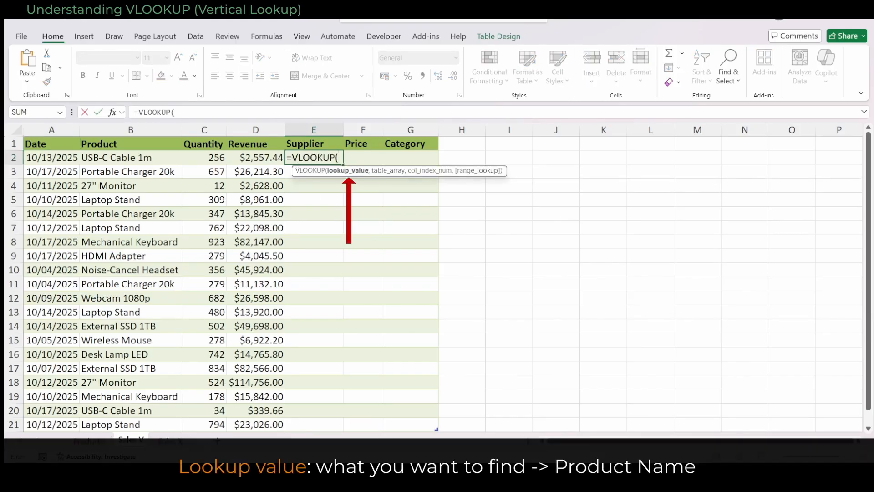
{"action": "type", "text": ","}
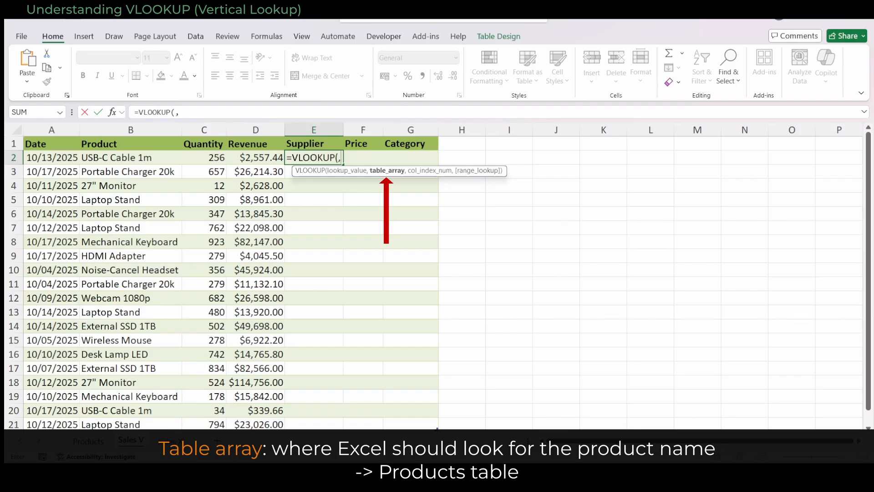
{"action": "type", "text": ","}
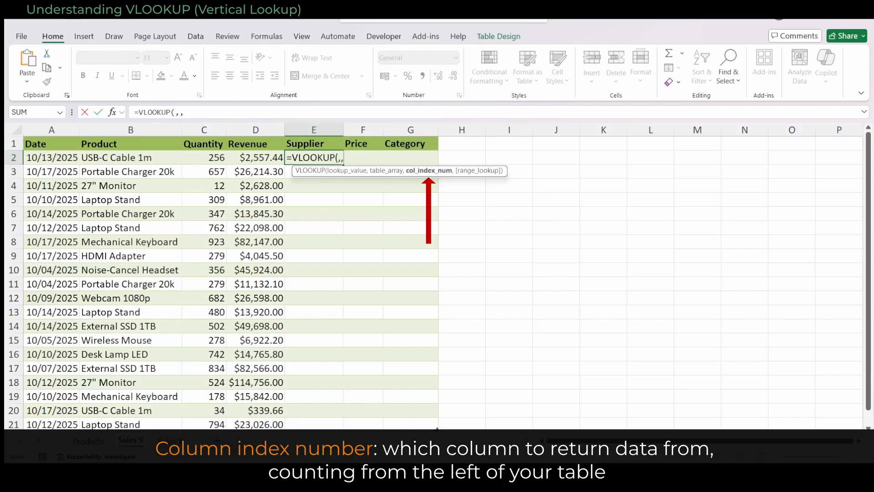
{"action": "type", "text": ","}
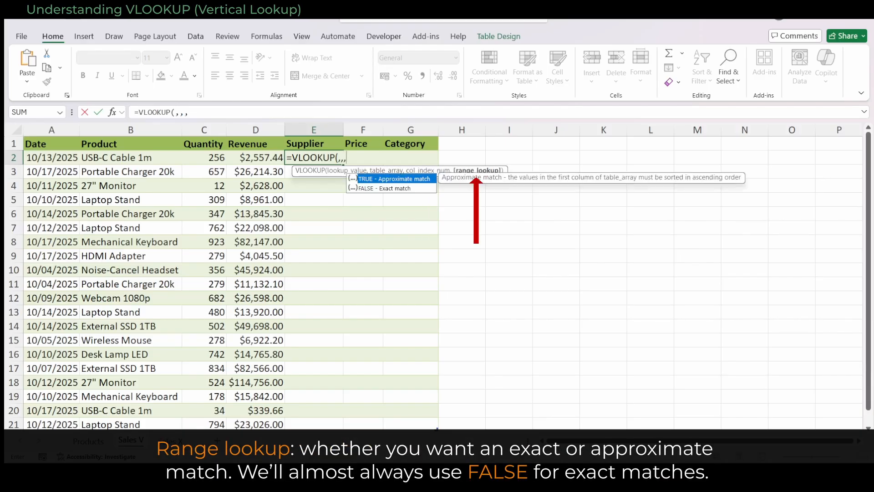
{"action": "key", "text": "Down"}
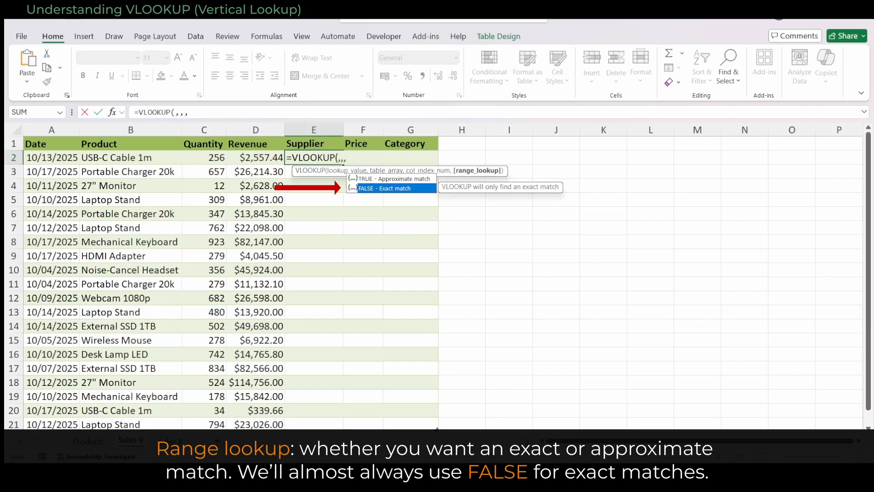
{"action": "key", "text": "BackSpace"}
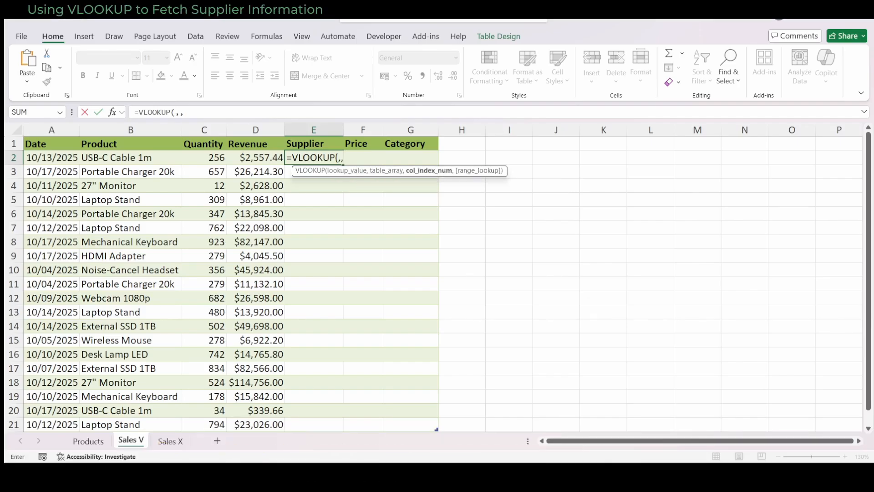
{"action": "key", "text": "Escape"}
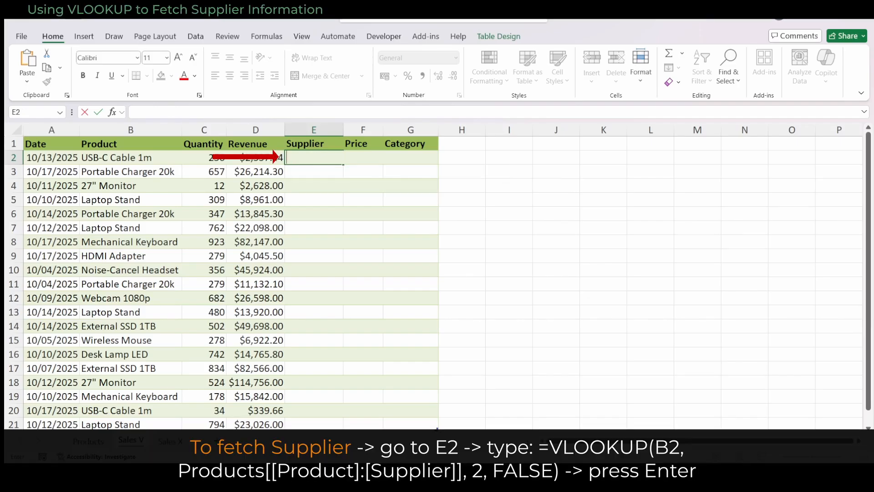
Fill the Supplier column on Sales V by entering =VLOOKUP(B2,Products[[Product]:[Supplier]],2,FALSE) in E2
{"action": "type", "text": "="}
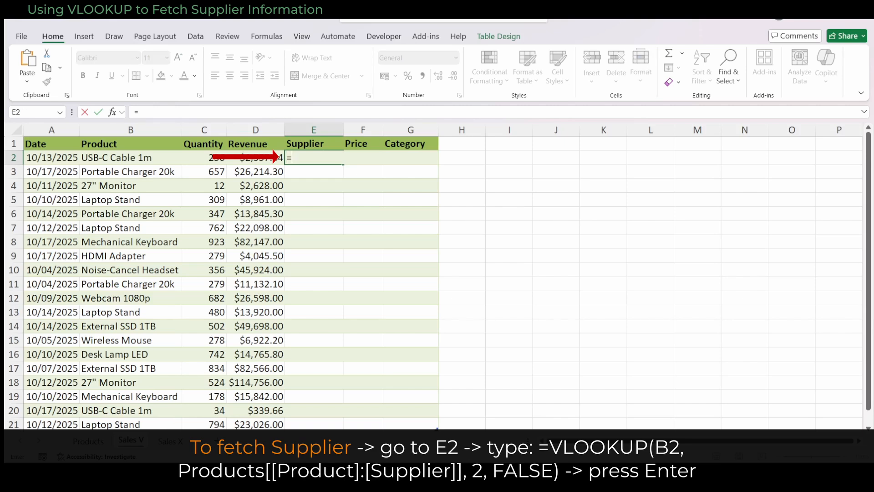
{"action": "type", "text": "VLOOKUP"}
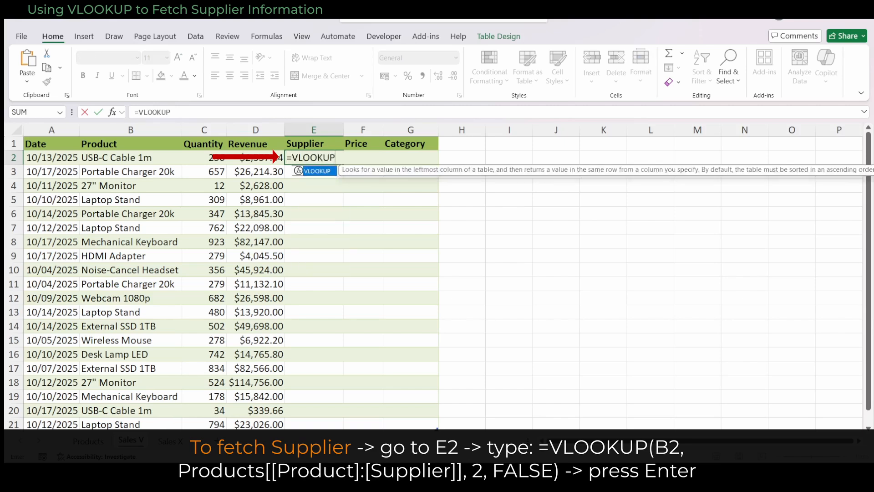
{"action": "type", "text": "(B2,"}
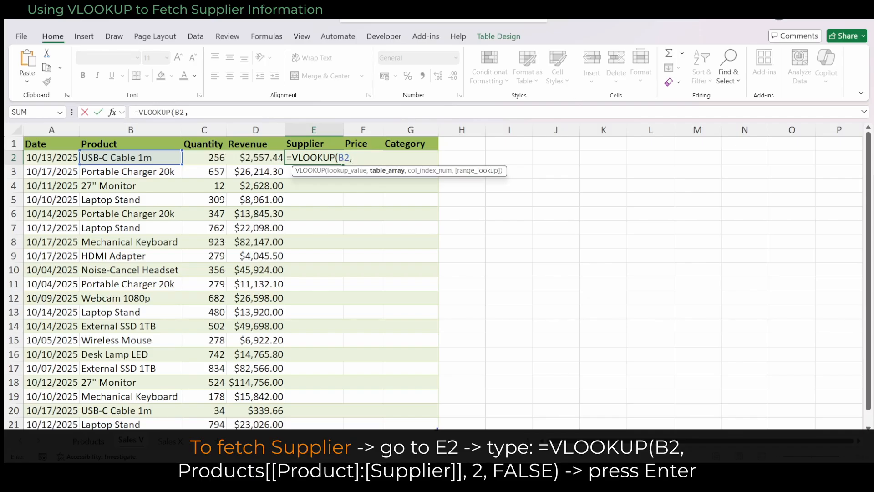
{"action": "key", "text": "ctrl+Page_Up"}
{"action": "left_click_drag", "start_coordinate": [75, 139], "coordinate": [155, 139]}
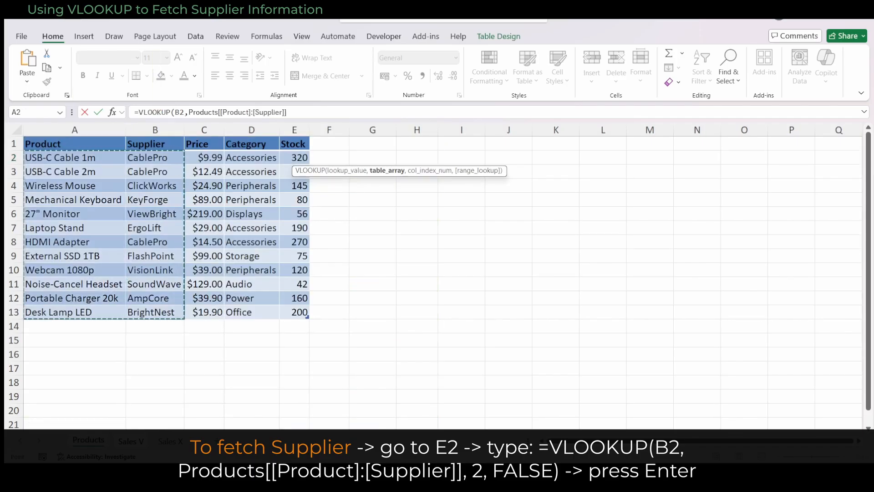
{"action": "type", "text": ","}
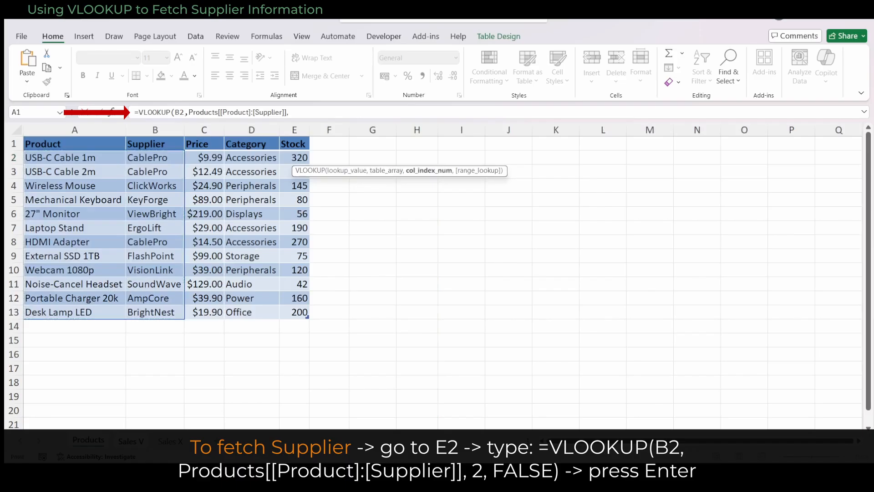
{"action": "type", "text": "2,FALSE"}
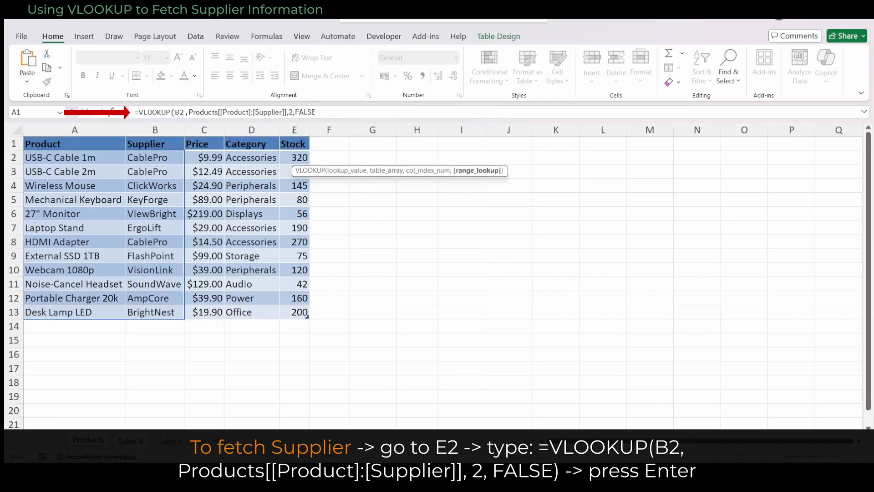
{"action": "key", "text": "Return"}
{"action": "key", "text": "Up"}
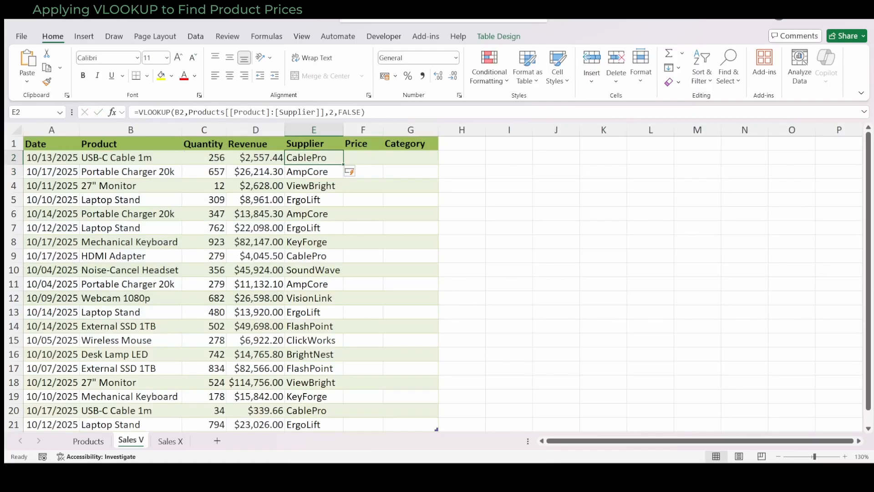
Fill the Price column on Sales V by entering =VLOOKUP(B2,Products[[Product]:[Price]],3,FALSE) in F2
{"action": "left_click", "coordinate": [362, 158]}
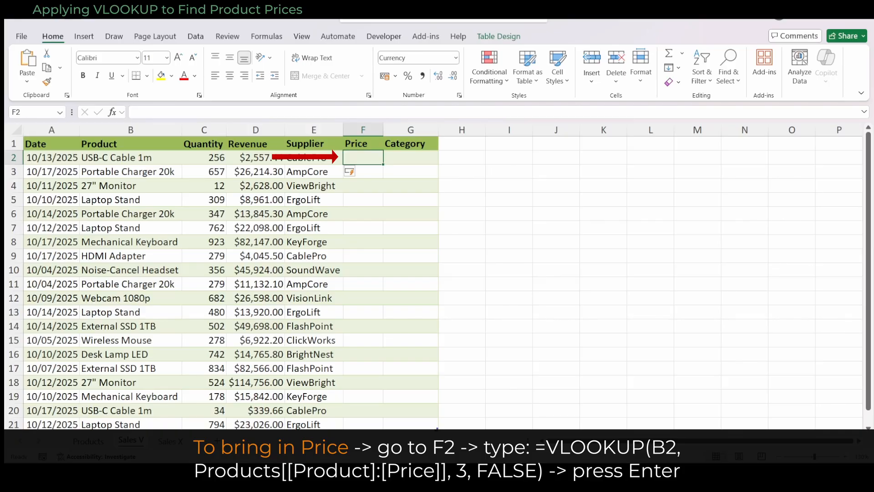
{"action": "type", "text": "="}
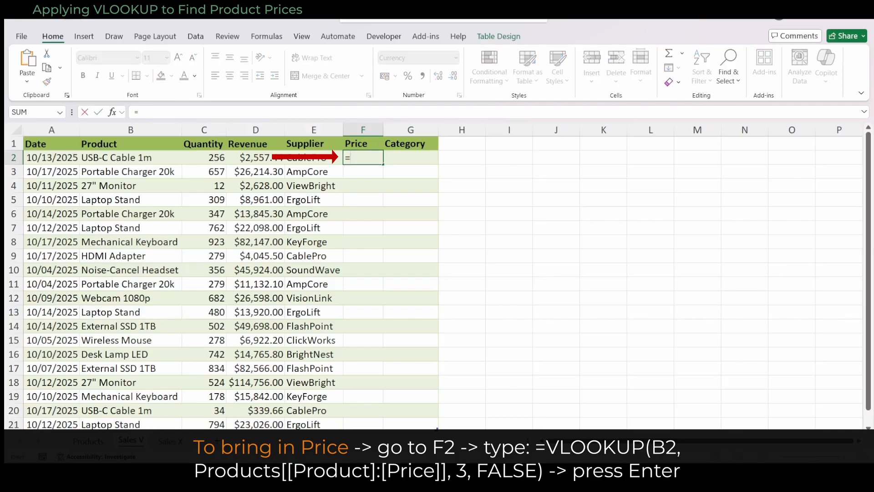
{"action": "type", "text": "VLOOKUP(B"}
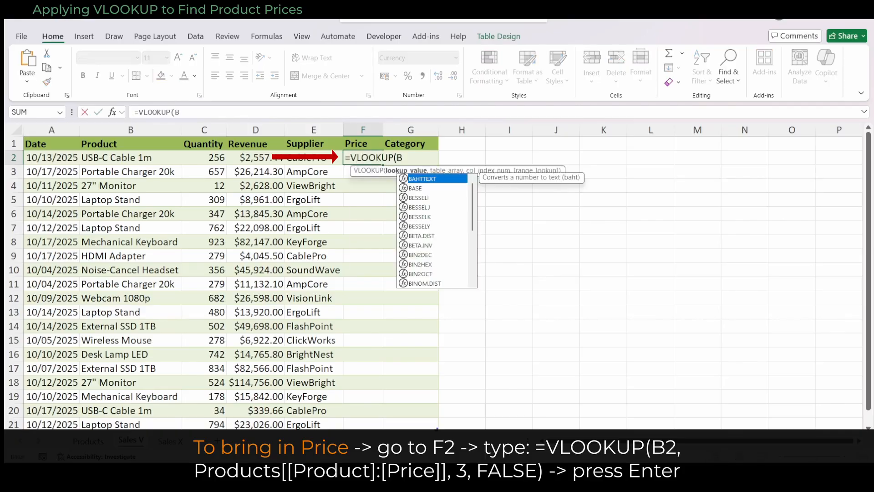
{"action": "type", "text": "2,"}
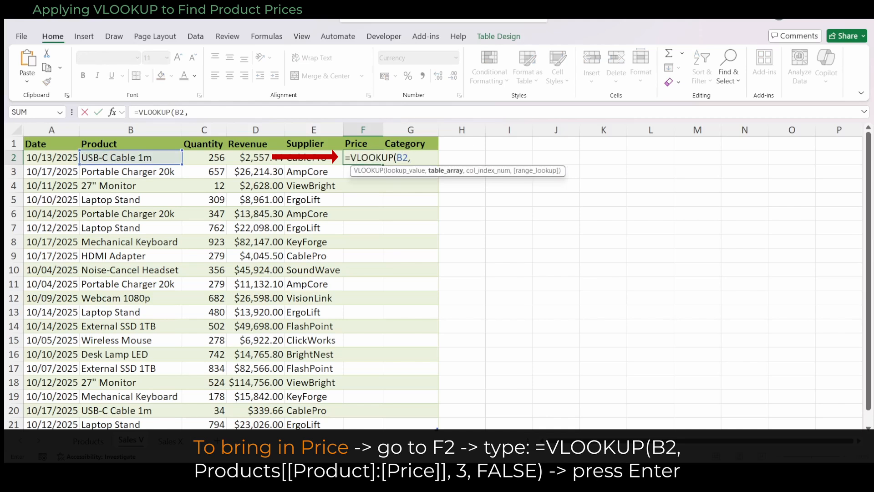
{"action": "key", "text": "ctrl+Page_Up"}
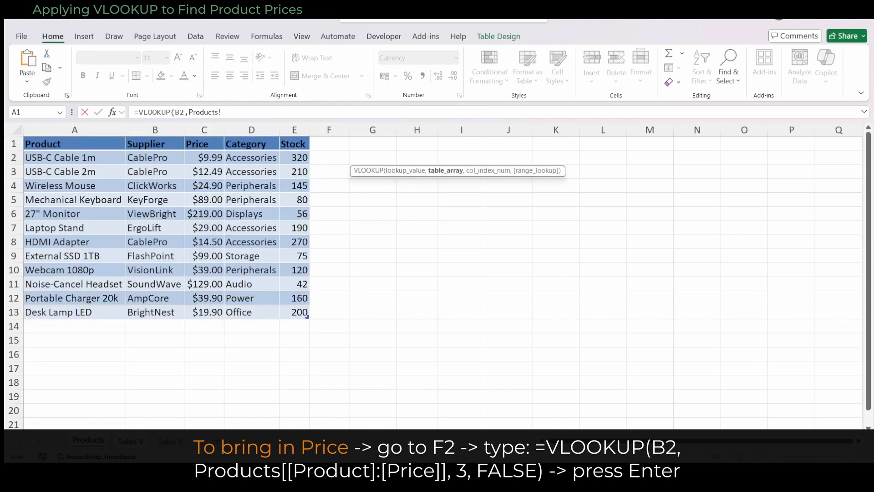
{"action": "left_click", "coordinate": [75, 129]}
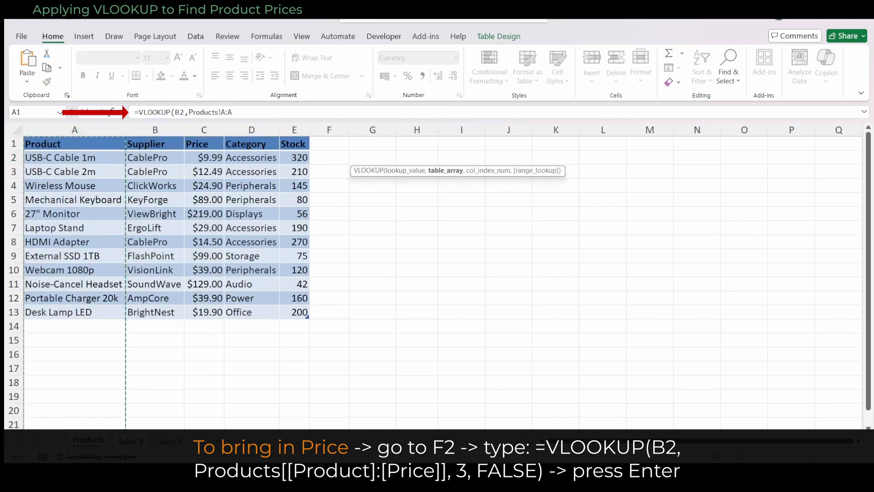
{"action": "left_click_drag", "start_coordinate": [75, 138], "coordinate": [204, 138]}
{"action": "type", "text": ",3"}
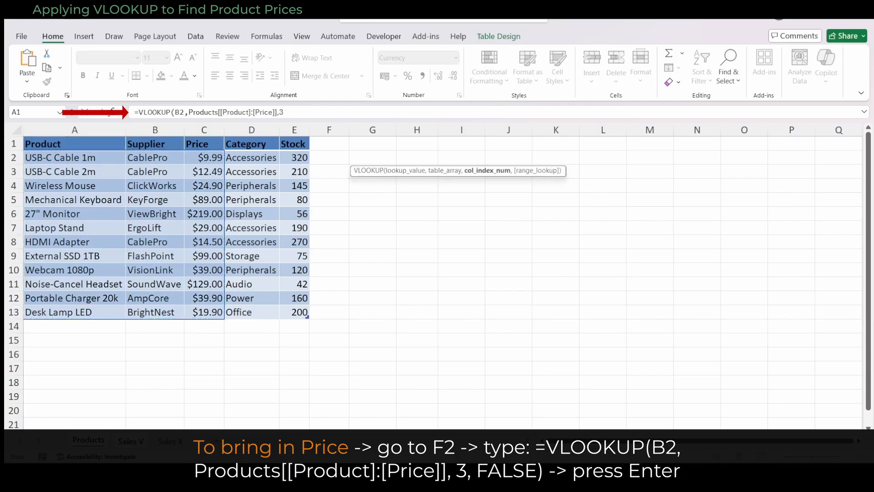
{"action": "type", "text": ",FALSE"}
{"action": "key", "text": "Return"}
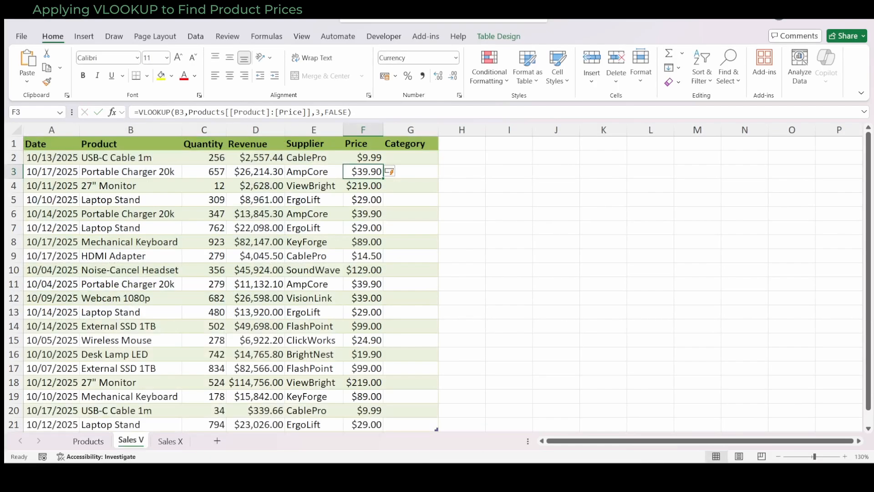
{"action": "key", "text": "Up"}
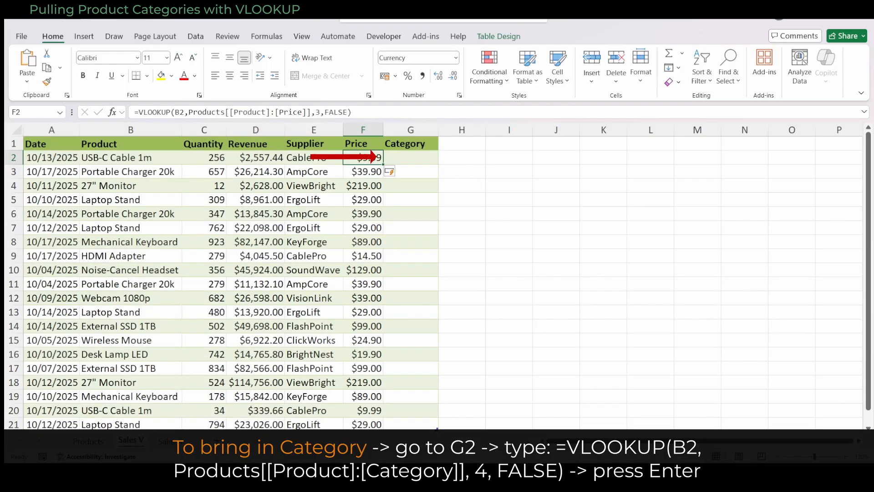
Fill the Category column on Sales V by entering =VLOOKUP(B2,Products[[Product]:[Category]],4,FALSE) in G2
{"action": "left_click", "coordinate": [411, 157]}
{"action": "type", "text": "="}
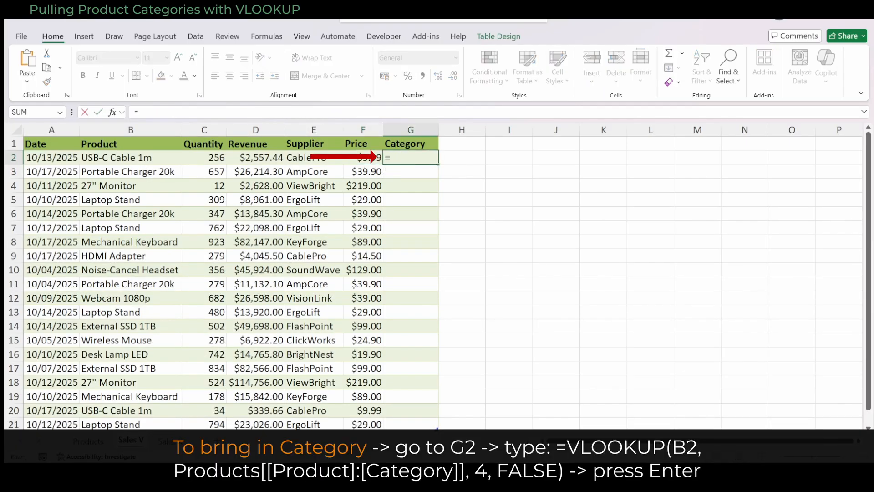
{"action": "type", "text": "VLOOKUP("}
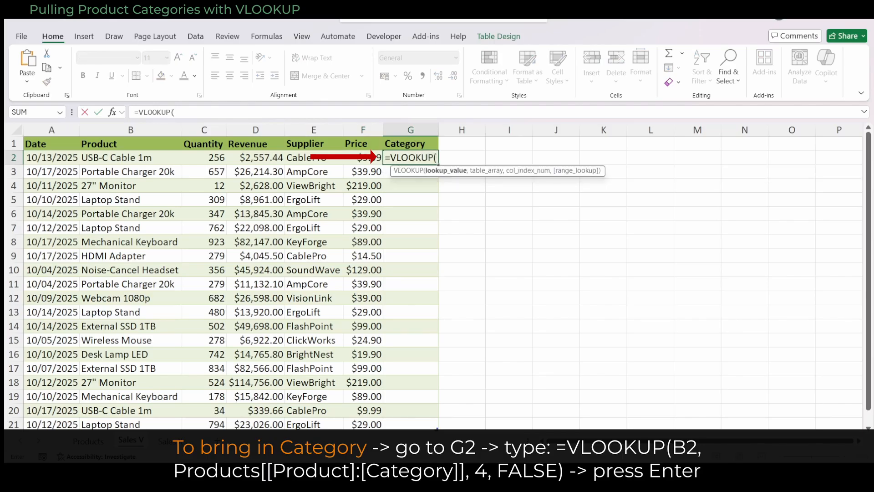
{"action": "type", "text": "B2,"}
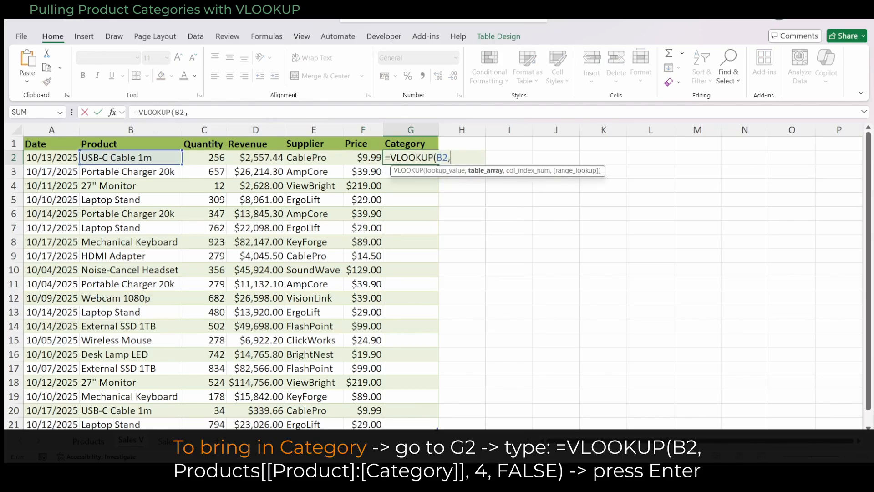
{"action": "left_click", "coordinate": [88, 441]}
{"action": "left_click_drag", "start_coordinate": [68, 157], "coordinate": [264, 313]}
{"action": "type", "text": ",4,"}
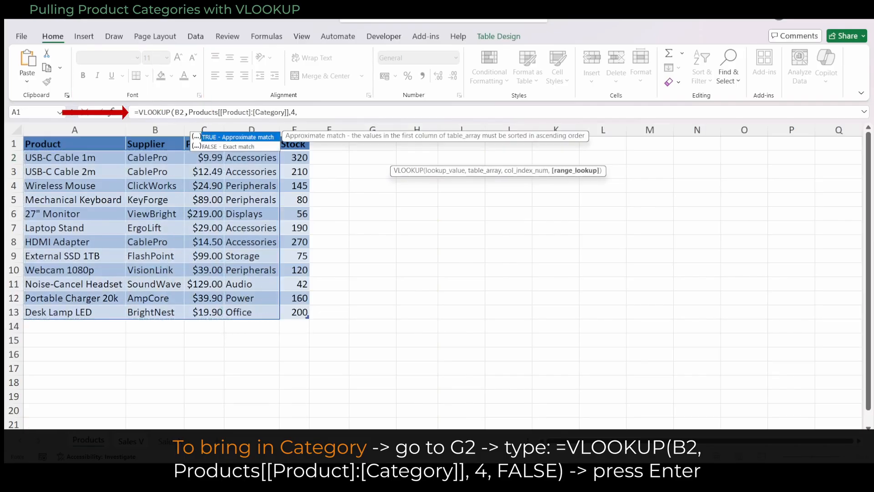
{"action": "type", "text": "FALSE)"}
{"action": "key", "text": "Return"}
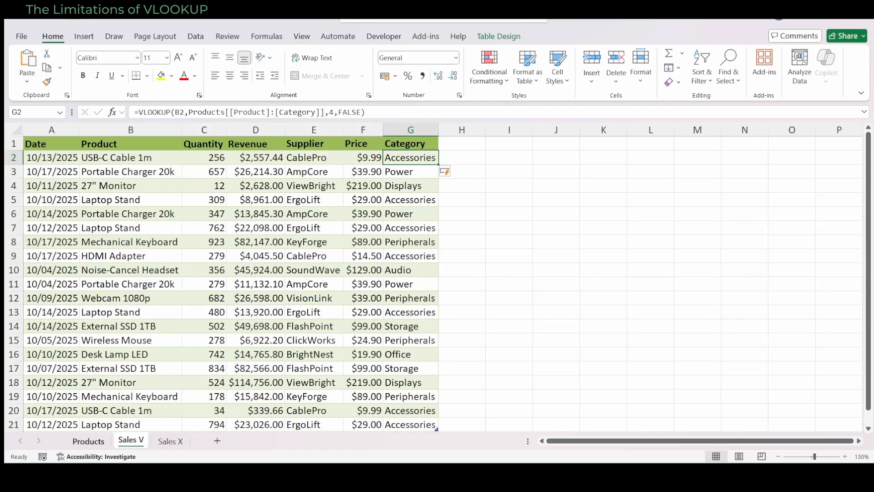
Insert an empty column before Price on the Products sheet and check the lookup columns on Sales V
{"action": "left_click", "coordinate": [88, 441]}
{"action": "right_click", "coordinate": [204, 130]}
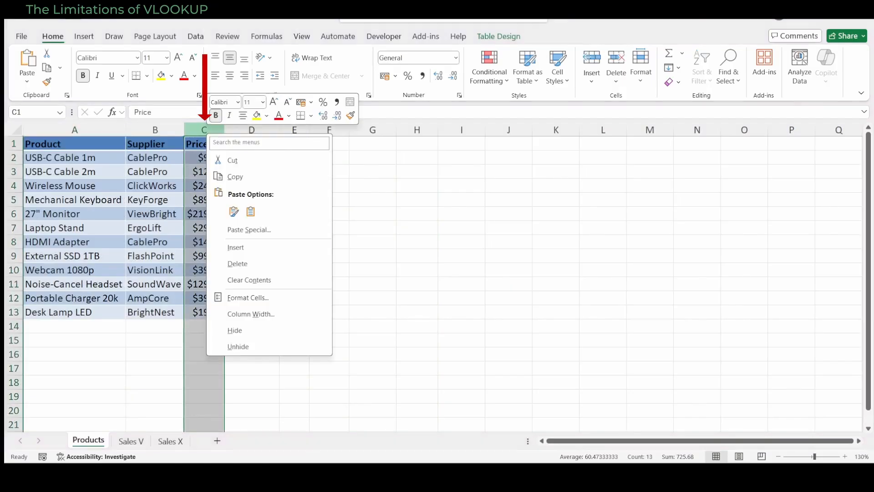
{"action": "left_click", "coordinate": [235, 248]}
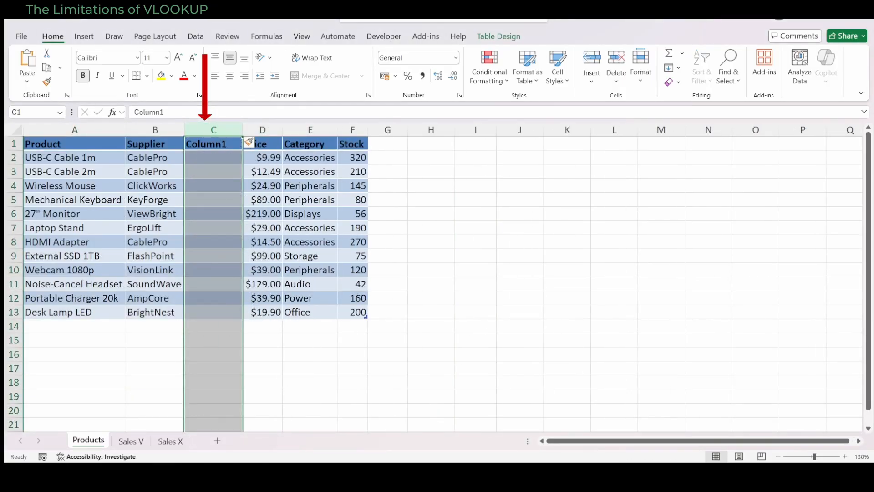
{"action": "left_click", "coordinate": [131, 441]}
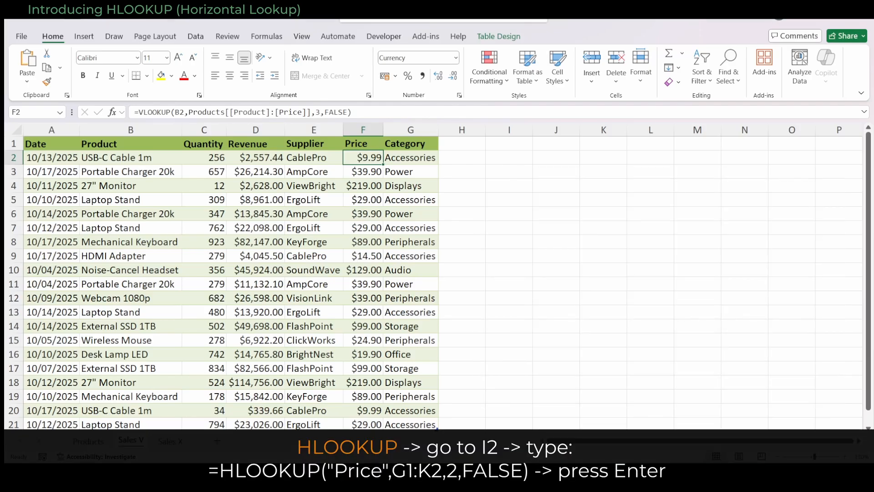
Look up the first product's price on Sales V by entering =HLOOKUP("Price",Products!A1:E2,2,FALSE) in I2
{"action": "left_click", "coordinate": [509, 157]}
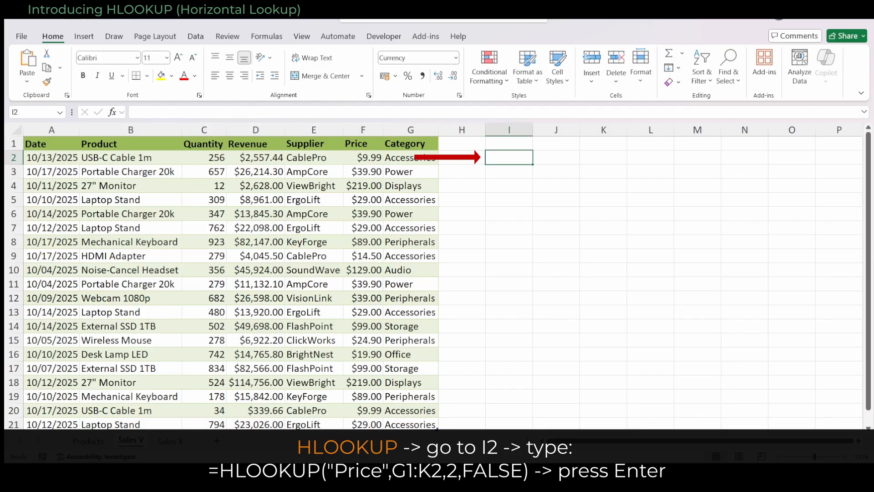
{"action": "type", "text": "=HLO"}
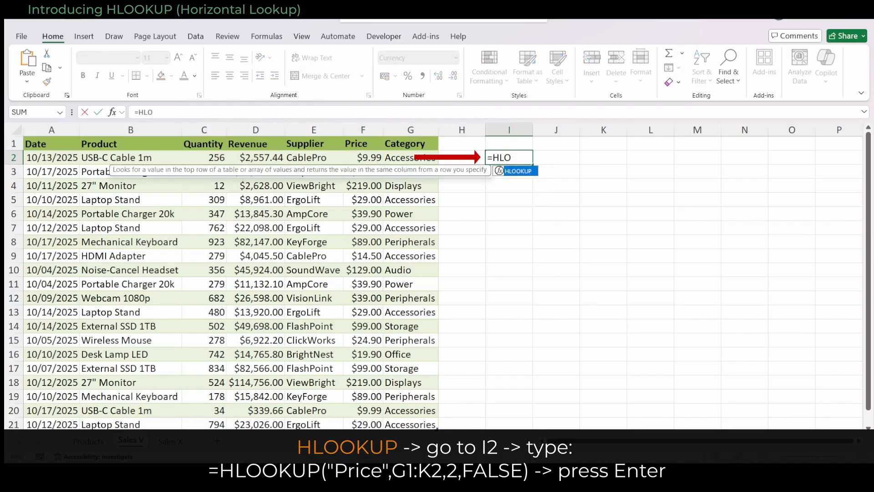
{"action": "type", "text": "OKUP("}
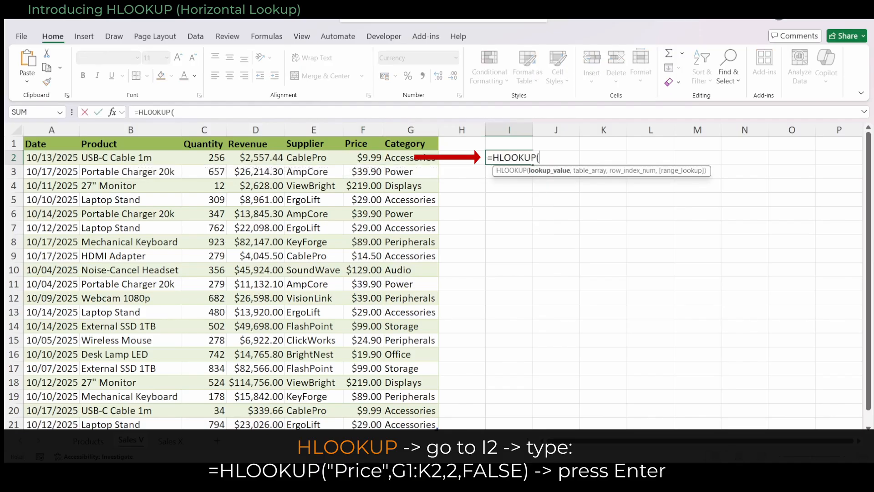
{"action": "type", "text": "\"Price\","}
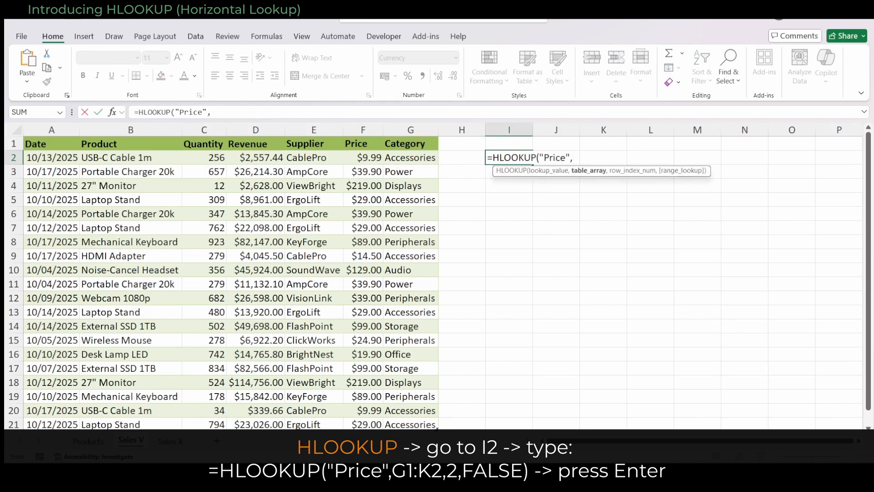
{"action": "left_click", "coordinate": [88, 441]}
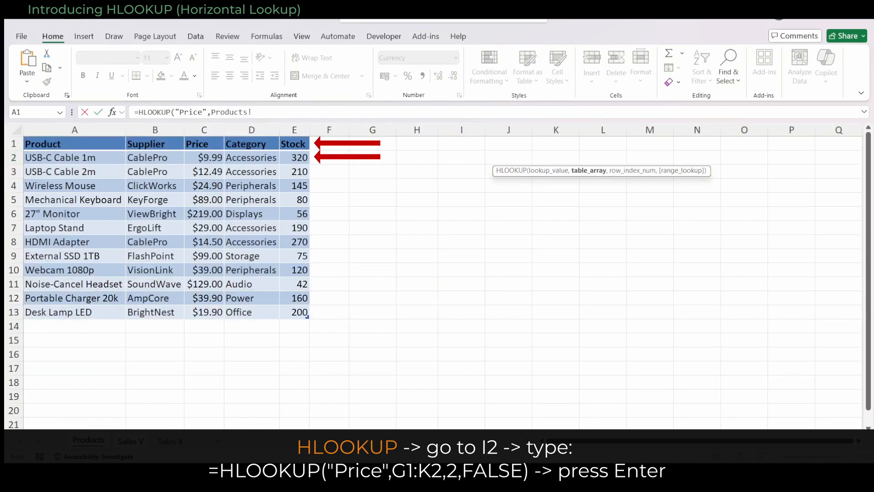
{"action": "left_click_drag", "start_coordinate": [46, 144], "coordinate": [300, 158]}
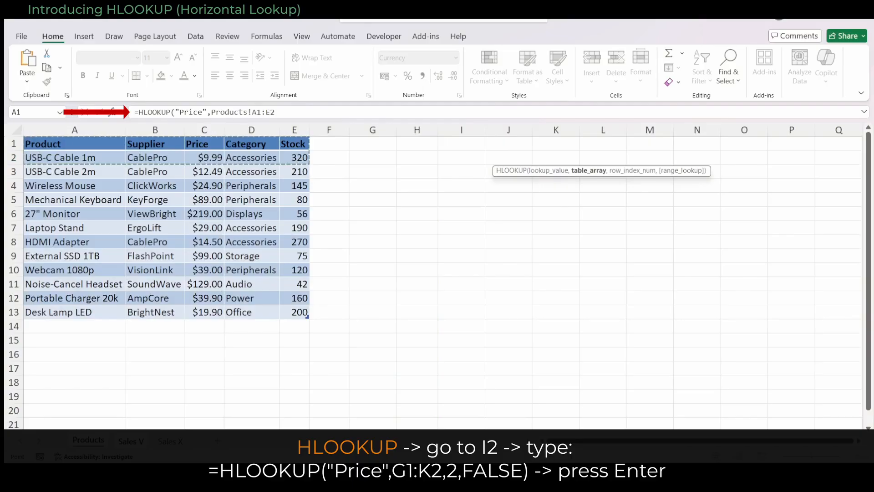
{"action": "type", "text": ",2,FALSE)"}
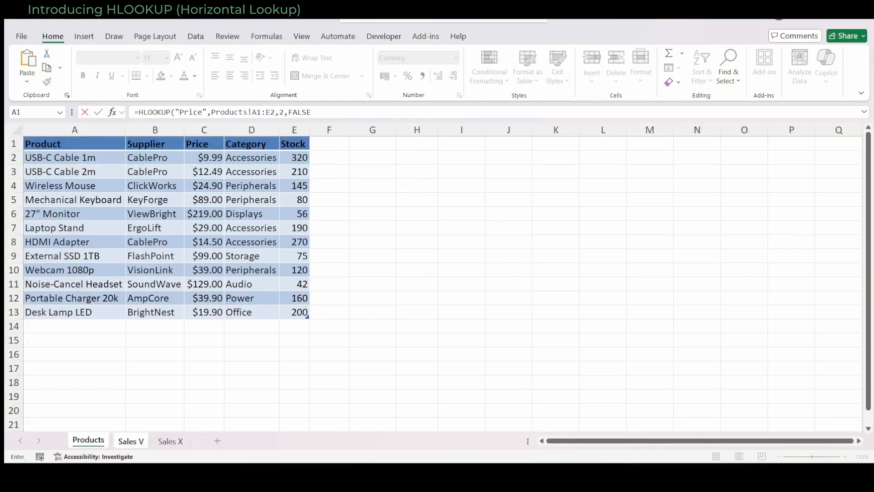
{"action": "key", "text": "Return"}
{"action": "left_click", "coordinate": [509, 158]}
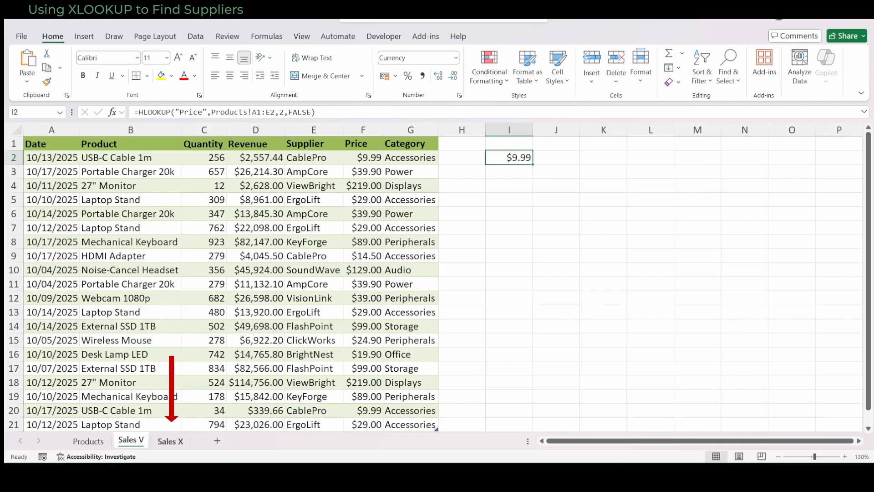
Fill the Supplier column on Sales X by entering =XLOOKUP(B2,Products[Product],Products[Supplier],"Not found") in E2
{"action": "left_click", "coordinate": [170, 441]}
{"action": "left_click", "coordinate": [314, 158]}
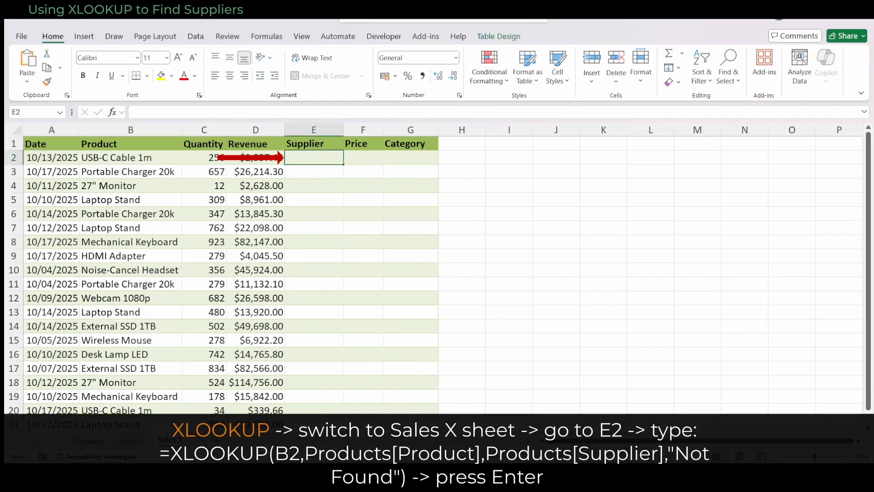
{"action": "type", "text": "=X"}
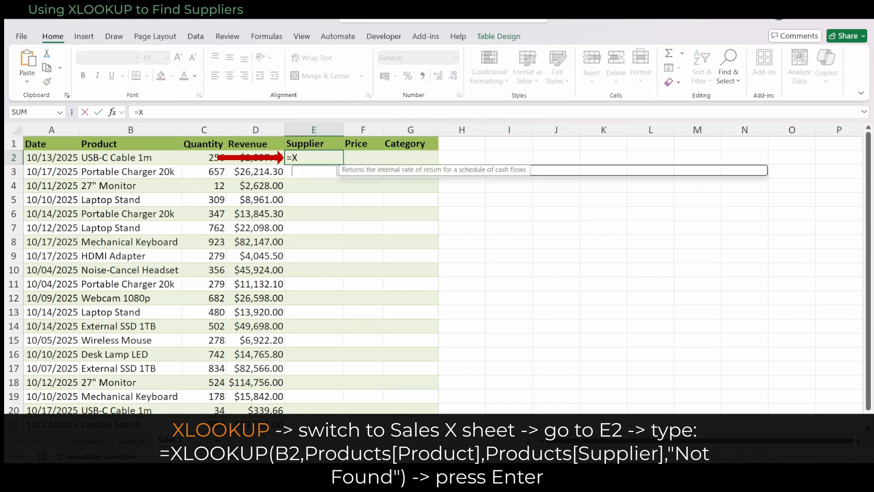
{"action": "type", "text": "LOOKUP(B2,"}
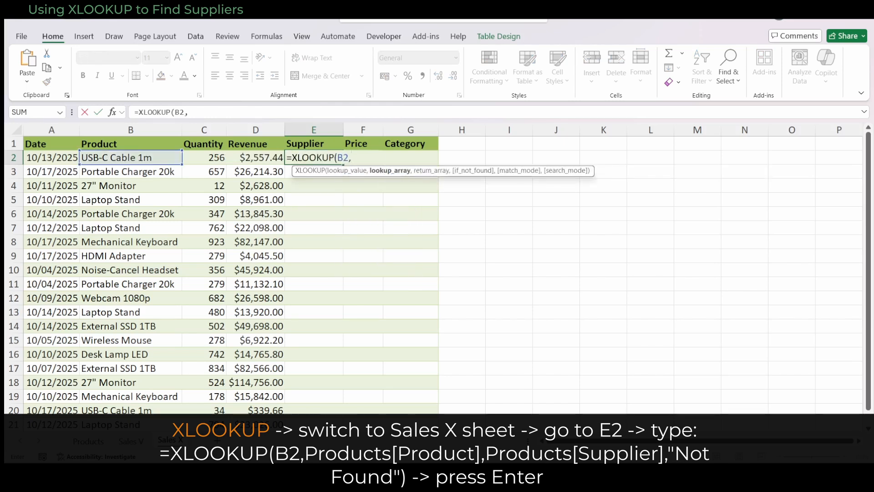
{"action": "key", "text": "ctrl+Page_Up"}
{"action": "key", "text": "ctrl+Page_Up"}
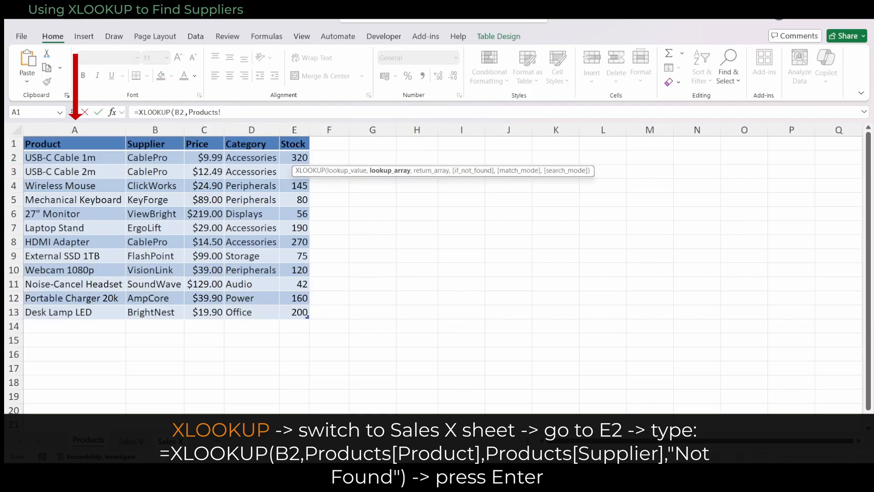
{"action": "left_click", "coordinate": [75, 138]}
{"action": "type", "text": ","}
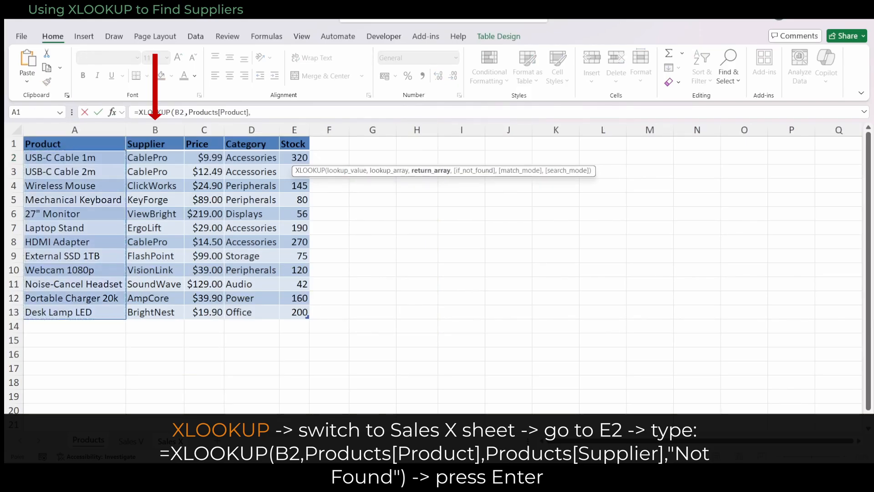
{"action": "left_click", "coordinate": [155, 138]}
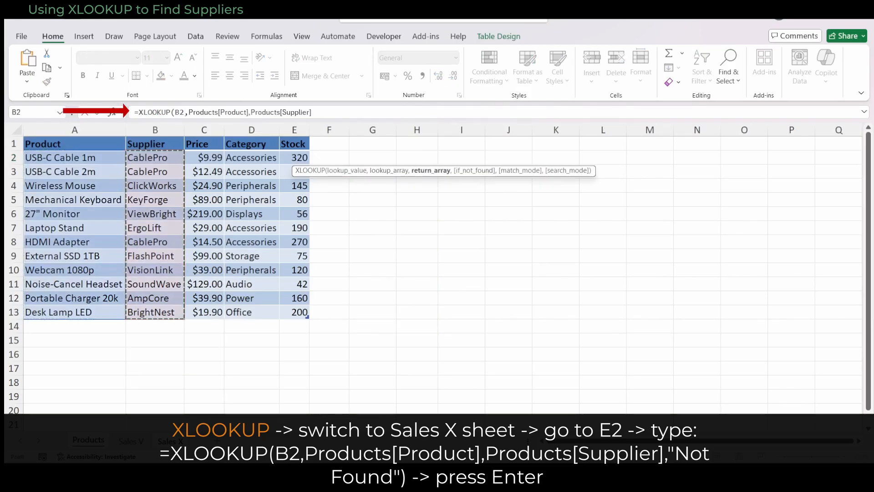
{"action": "type", "text": ",\"N"}
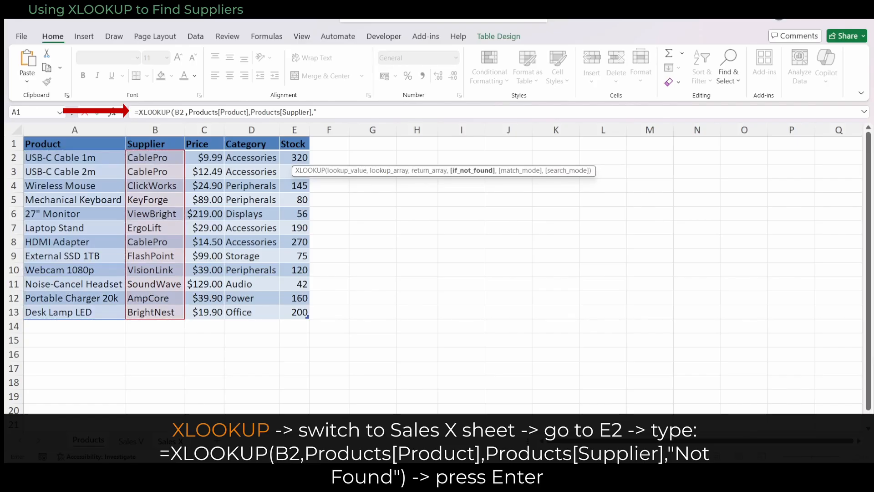
{"action": "type", "text": "ot found\")"}
{"action": "key", "text": "Return"}
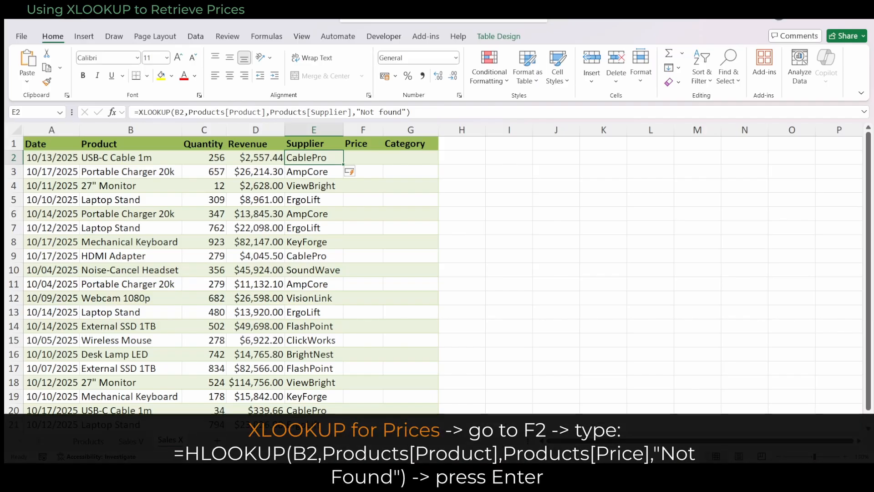
Fill the Price column on Sales X by entering =XLOOKUP(B2,Products[Product],Products[Price],"Not found") in F2
{"action": "left_click", "coordinate": [363, 157]}
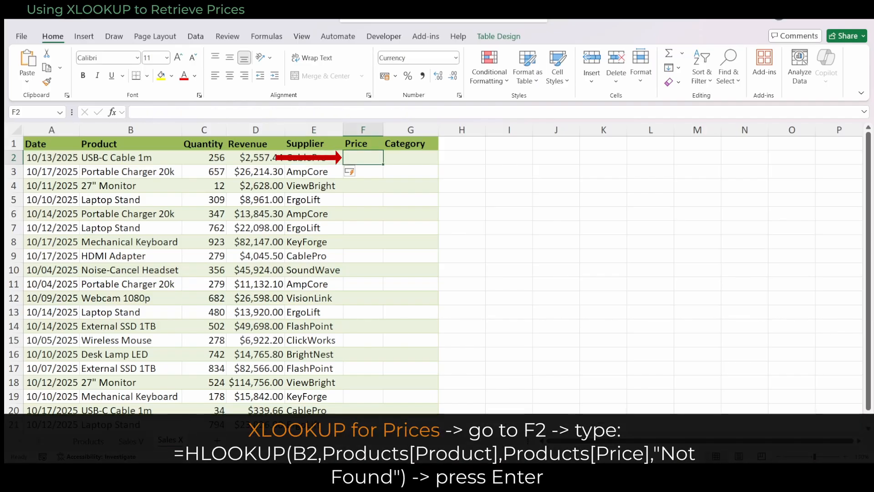
{"action": "type", "text": "=XLO"}
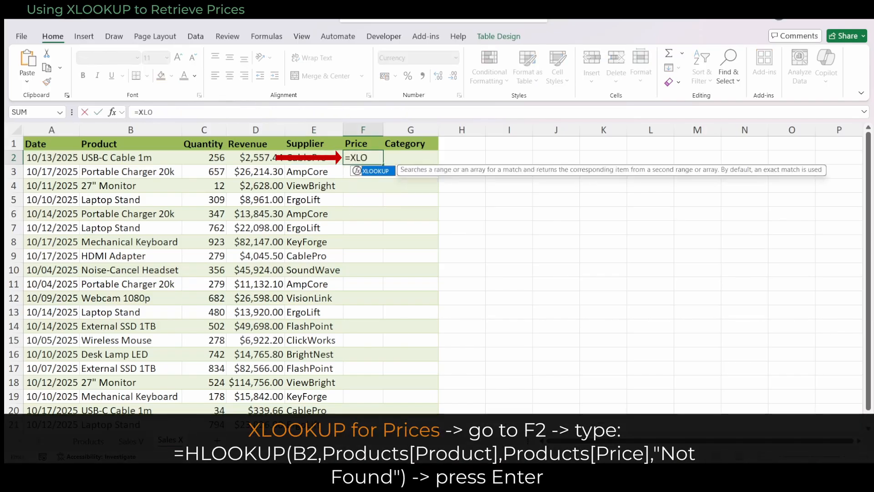
{"action": "type", "text": "OKUP(B2,"}
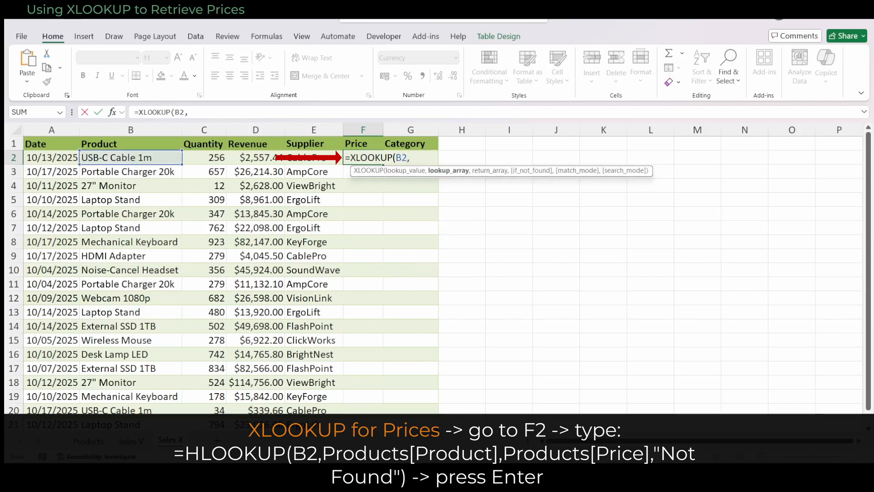
{"action": "left_click", "coordinate": [88, 441]}
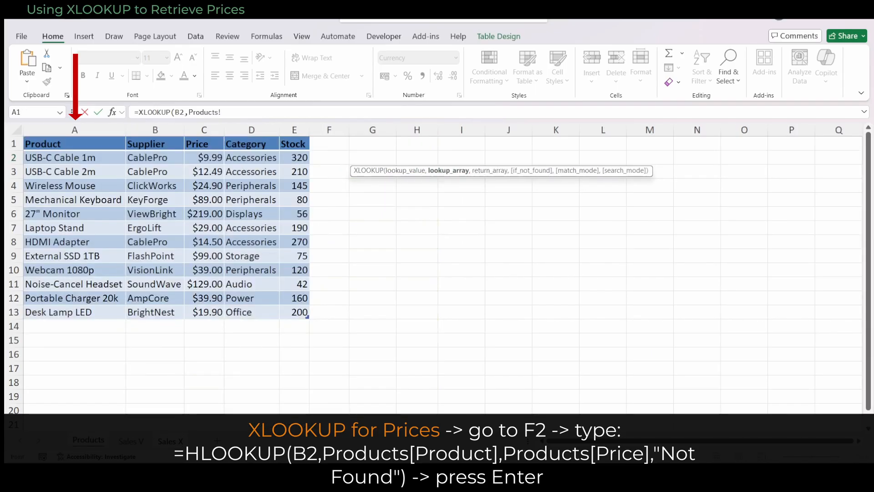
{"action": "left_click", "coordinate": [75, 137]}
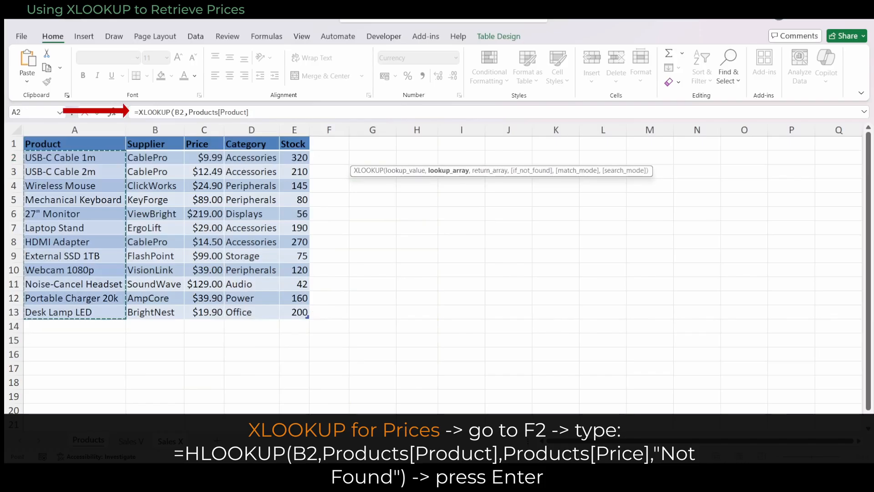
{"action": "type", "text": ","}
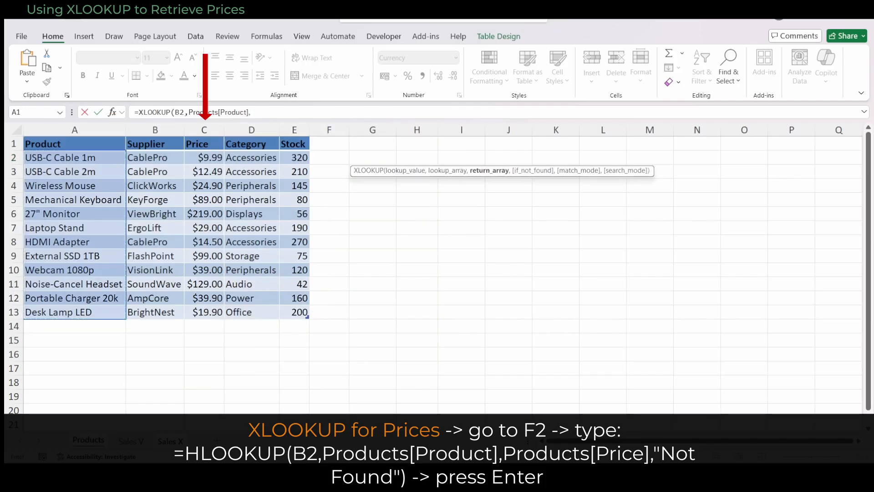
{"action": "left_click", "coordinate": [204, 138]}
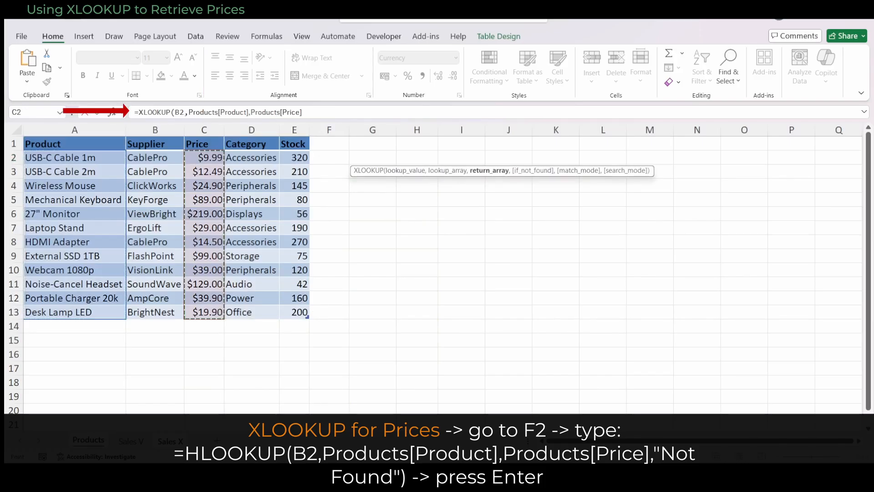
{"action": "type", "text": ","}
{"action": "type", "text": "\"N"}
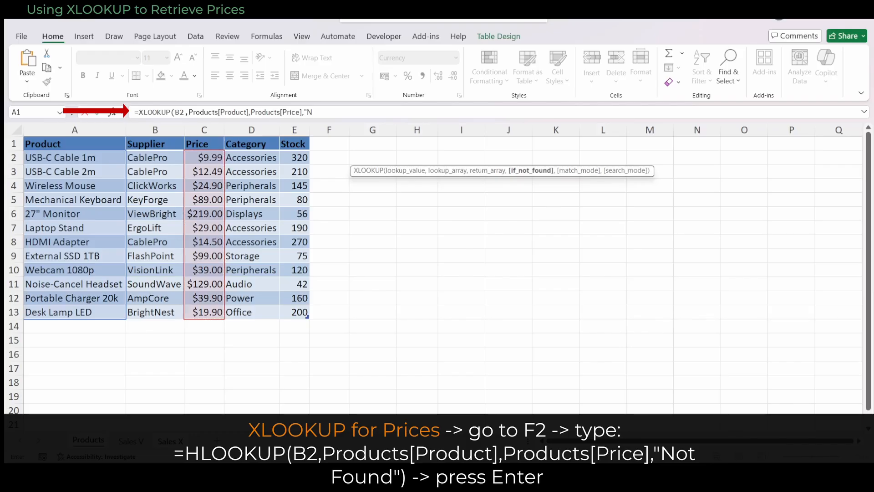
{"action": "type", "text": "ot found\""}
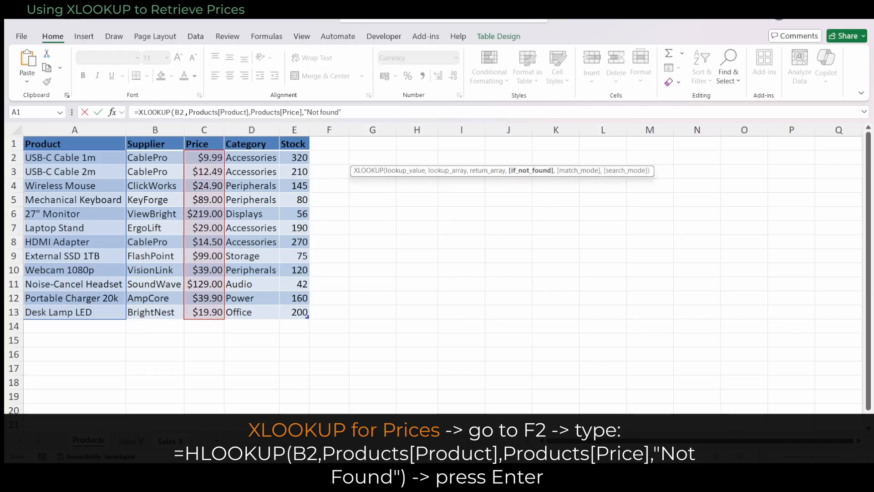
{"action": "key", "text": "Return"}
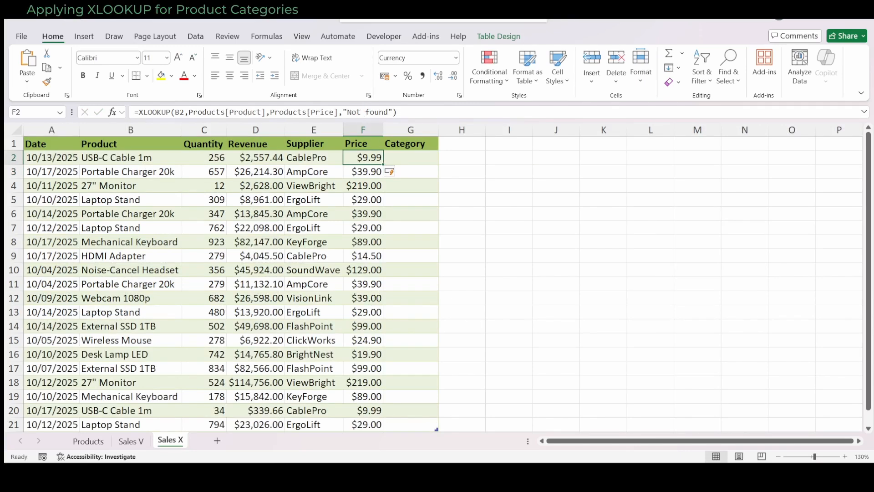
Fill the Category column on Sales X by entering =XLOOKUP(B2,Products[Product],Products[Category],"Not found") in G2
{"action": "left_click", "coordinate": [411, 157]}
{"action": "type", "text": "="}
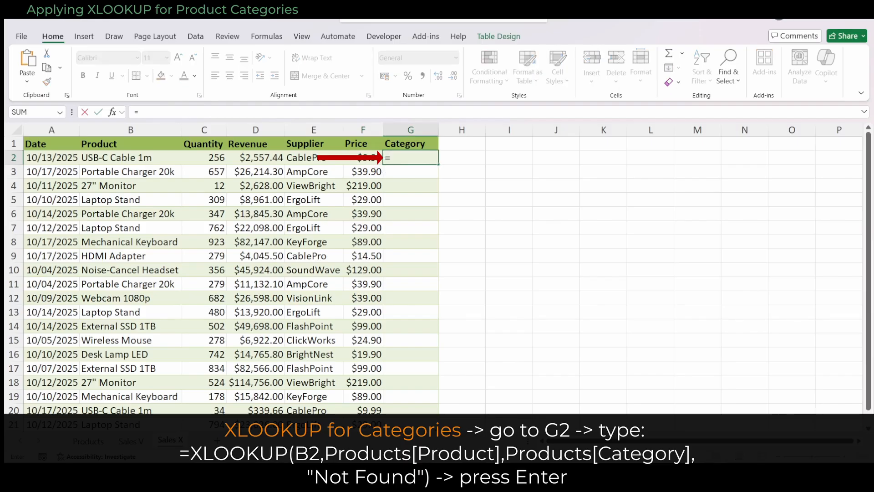
{"action": "type", "text": "XLOOKUP("}
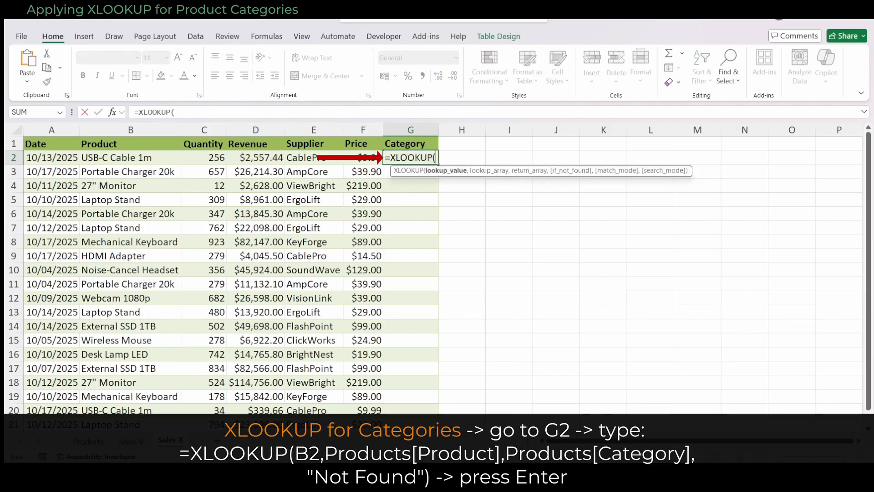
{"action": "type", "text": "B2,"}
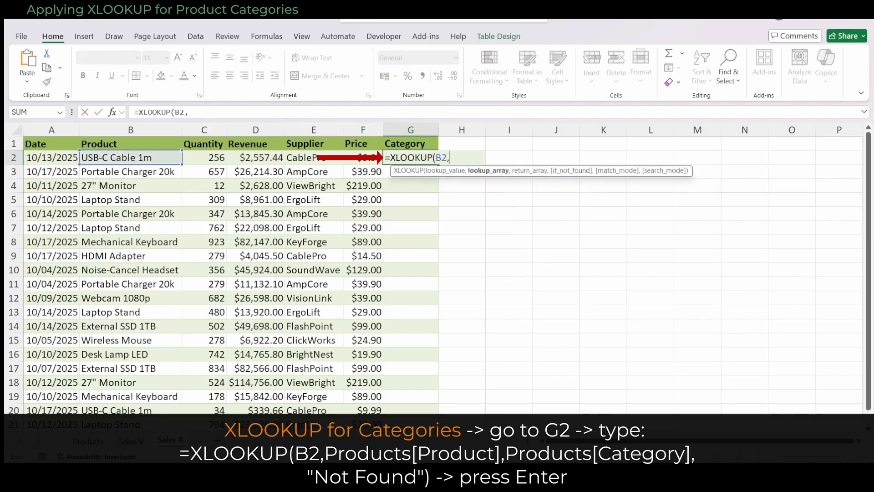
{"action": "left_click", "coordinate": [88, 441]}
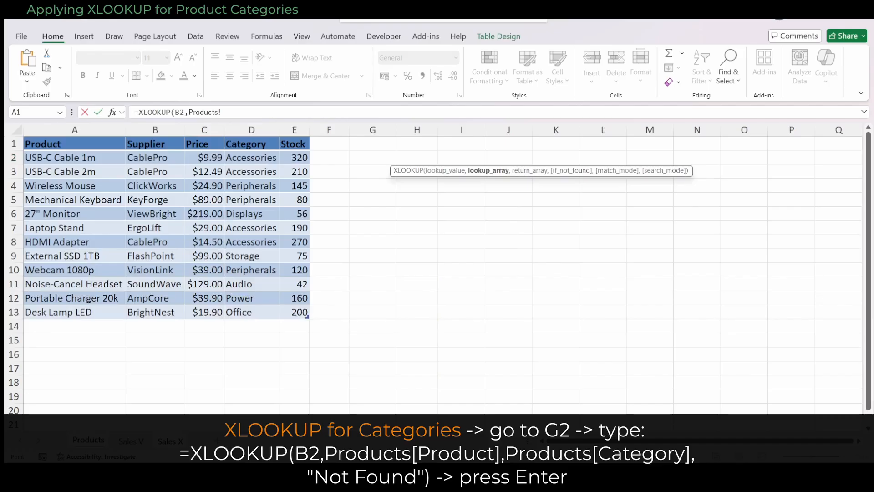
{"action": "left_click", "coordinate": [74, 138]}
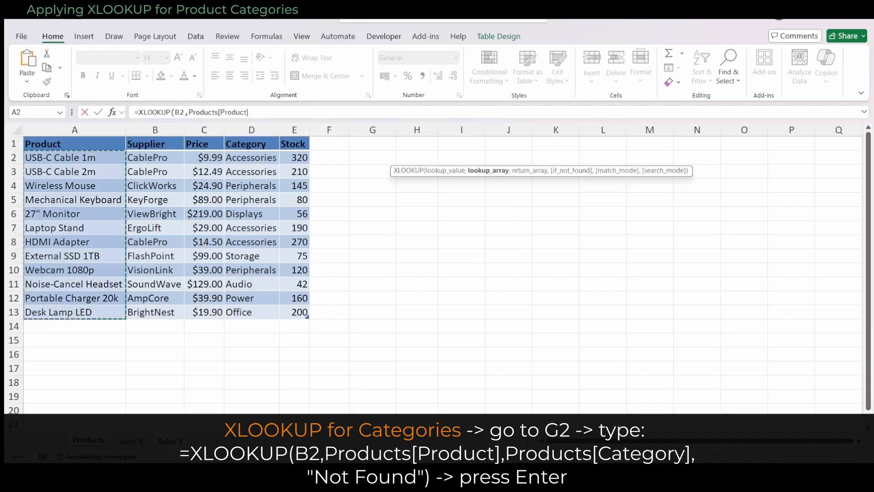
{"action": "type", "text": ","}
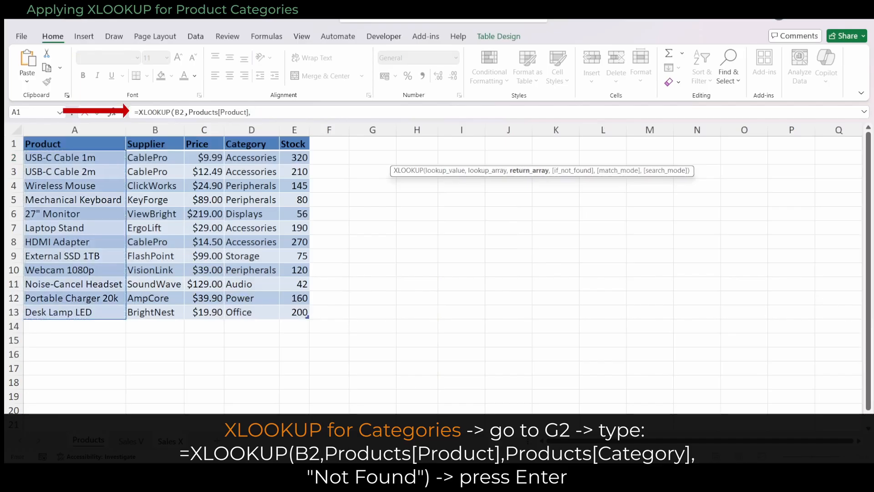
{"action": "left_click", "coordinate": [251, 138]}
{"action": "type", "text": ",\""}
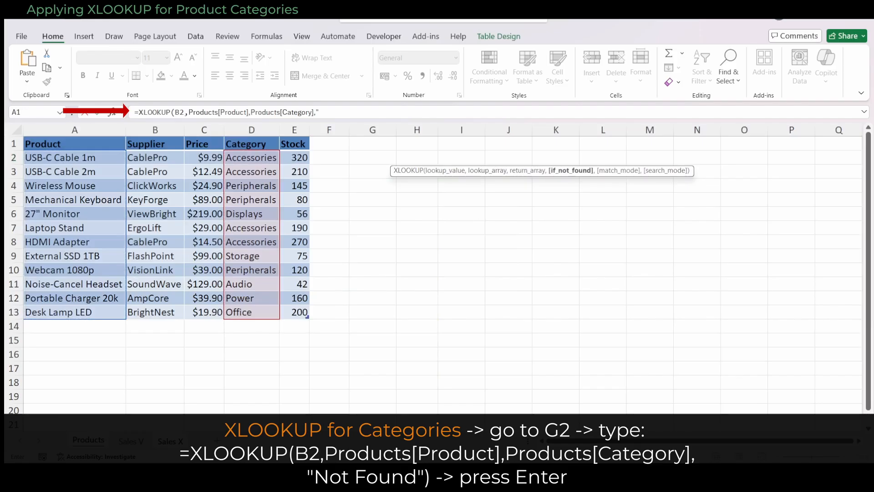
{"action": "type", "text": "Not ofund"}
{"action": "key", "text": "BackSpace"}
{"action": "key", "text": "BackSpace"}
{"action": "key", "text": "BackSpace"}
{"action": "key", "text": "BackSpace"}
{"action": "key", "text": "BackSpace"}
{"action": "type", "text": "fpu"}
{"action": "key", "text": "BackSpace"}
{"action": "key", "text": "BackSpace"}
{"action": "type", "text": "und\""}
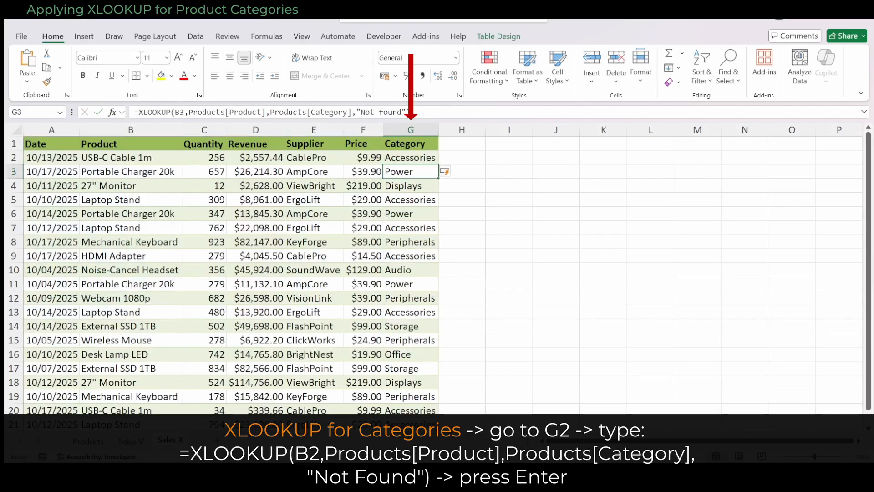
{"action": "left_click", "coordinate": [410, 157]}
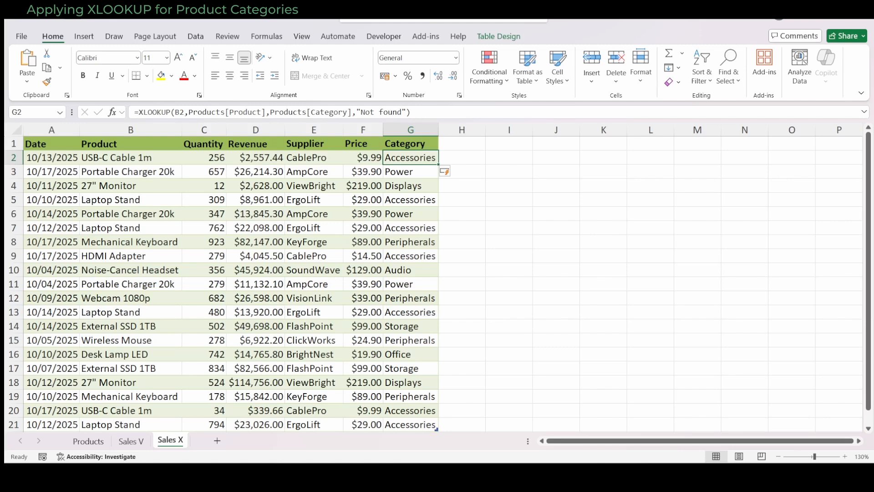
Insert a blank column before Price on the Products sheet and return to Sales X to check its lookups
{"action": "left_click", "coordinate": [89, 441]}
{"action": "right_click", "coordinate": [196, 130]}
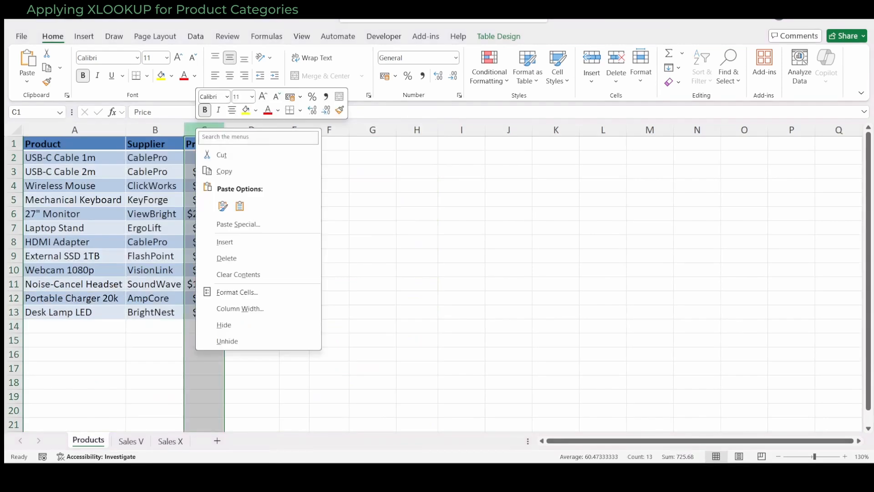
{"action": "left_click", "coordinate": [220, 241]}
{"action": "left_click", "coordinate": [169, 441]}
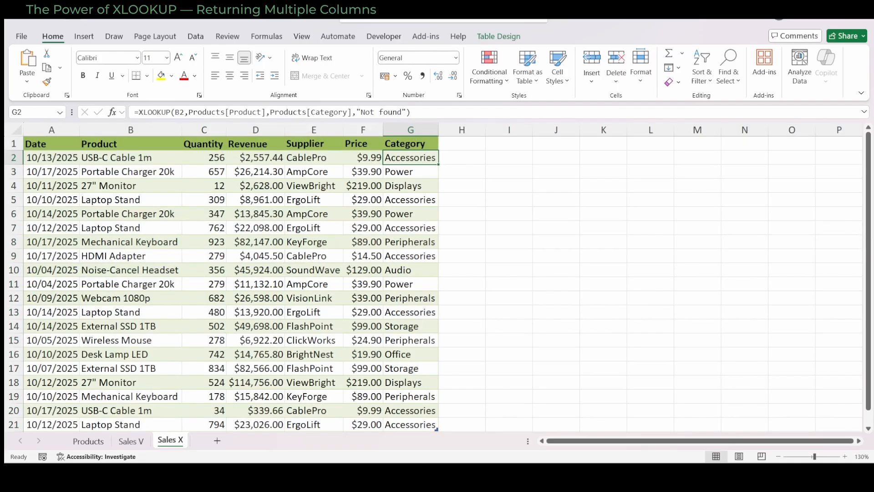
Convert the Sales X table to a normal range
{"action": "left_click", "coordinate": [499, 36]}
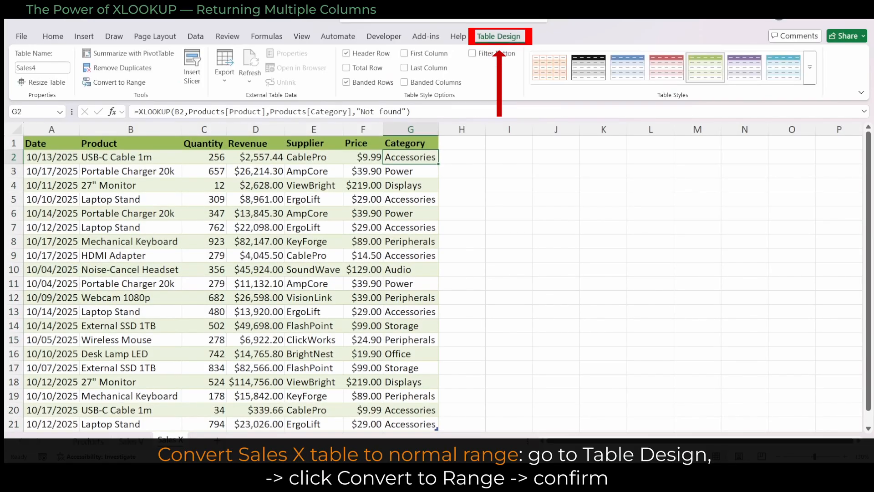
{"action": "left_click", "coordinate": [120, 82]}
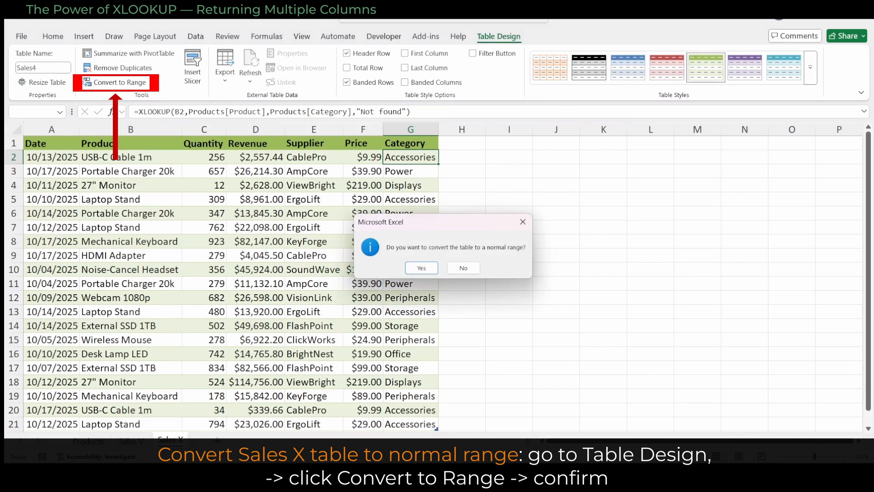
{"action": "left_click", "coordinate": [419, 267]}
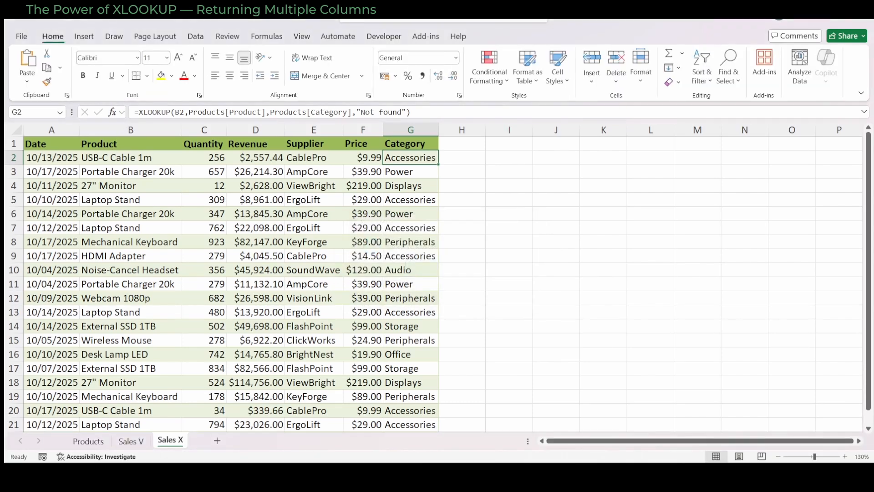
Clear all Supplier, Price and Category formulas below the headers on Sales X, starting from E2
{"action": "left_click", "coordinate": [314, 158]}
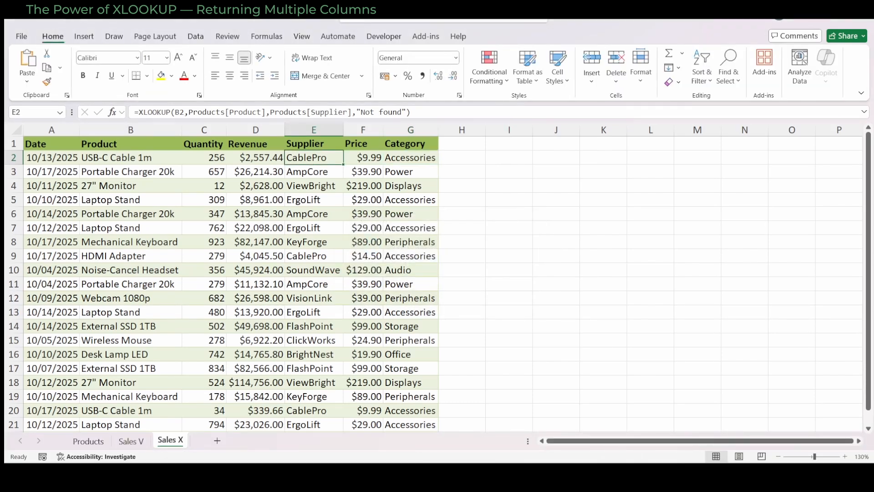
{"action": "key", "text": "ctrl+shift+Down"}
{"action": "key", "text": "ctrl+shift+Right"}
{"action": "key", "text": "Delete"}
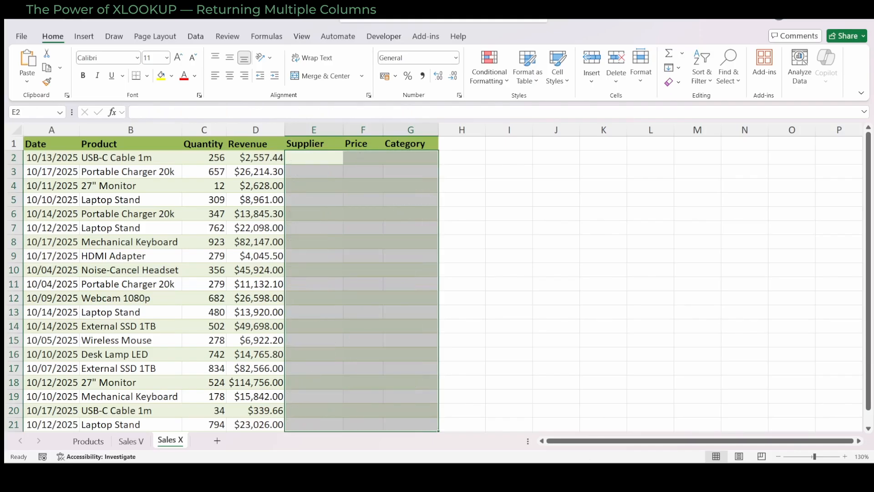
Return supplier, price and category together on Sales X by entering =XLOOKUP(B2,Products[Product],Products[[Supplier]:[Category]],"Not found") in E2
{"action": "left_click", "coordinate": [313, 158]}
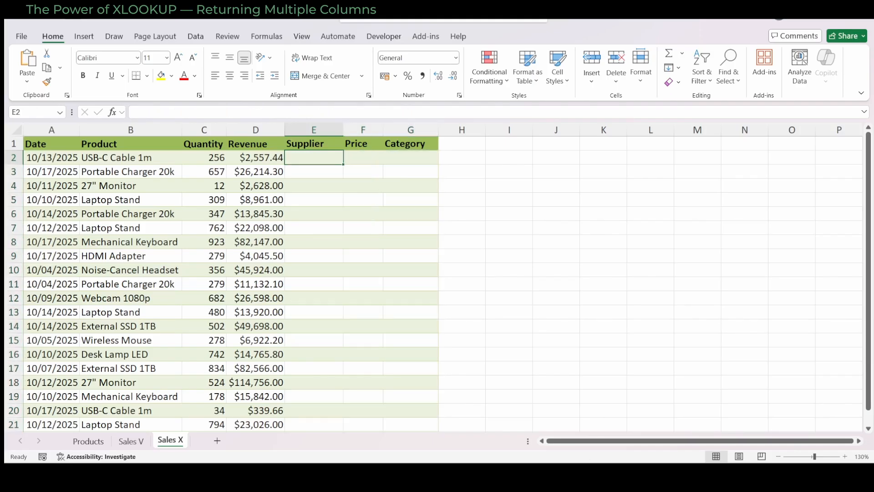
{"action": "type", "text": "="}
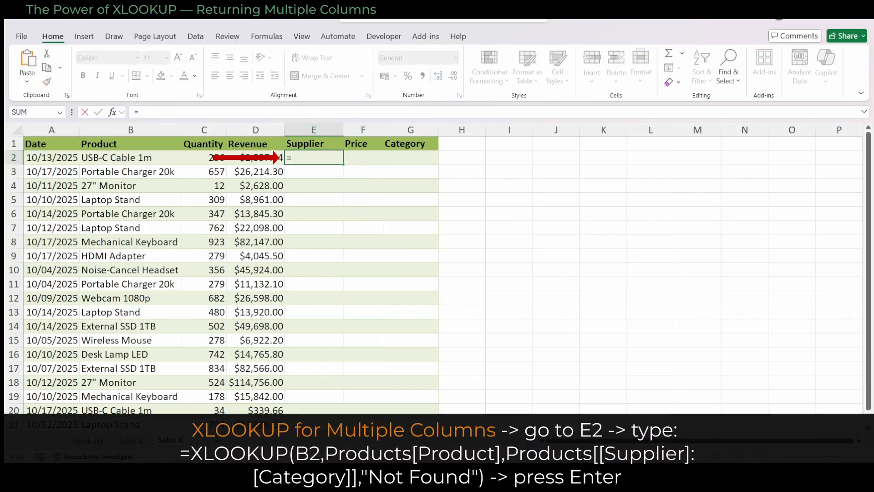
{"action": "type", "text": "XLOOKUP("}
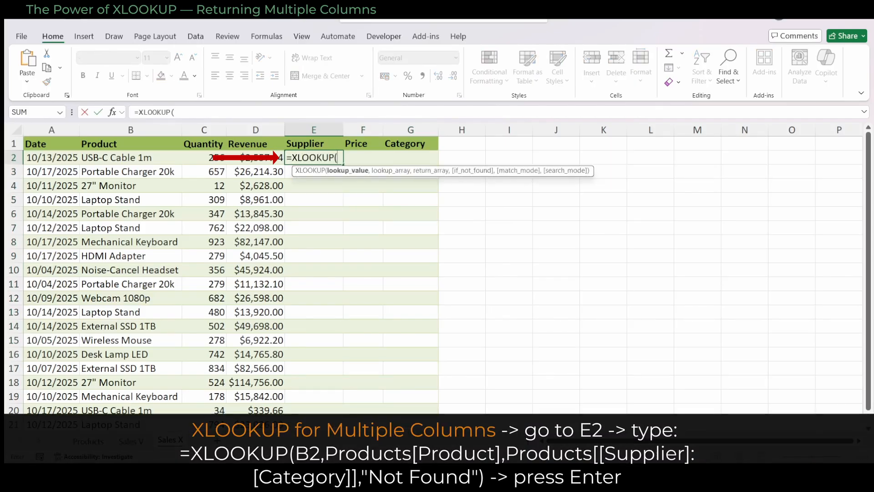
{"action": "type", "text": "B2,"}
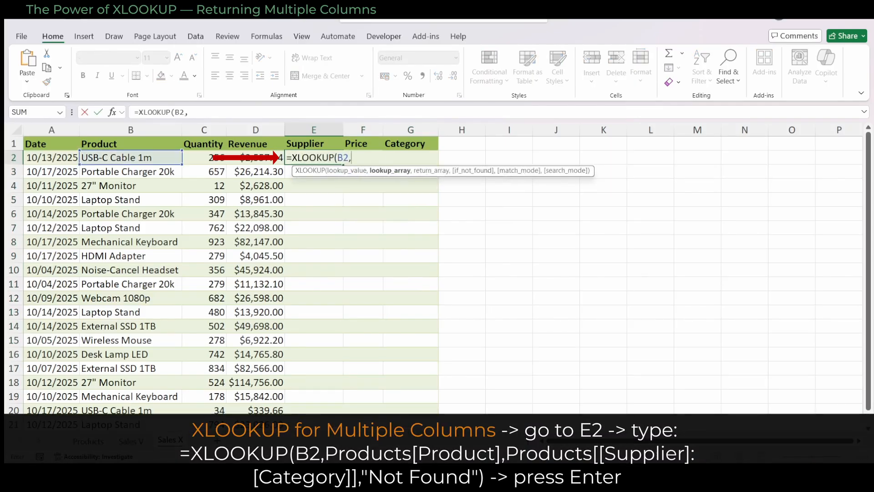
{"action": "left_click", "coordinate": [88, 441]}
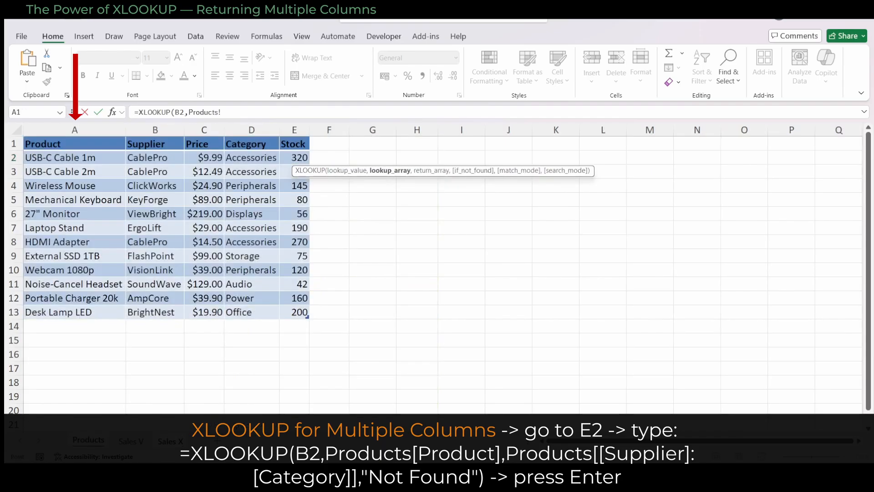
{"action": "left_click", "coordinate": [75, 138]}
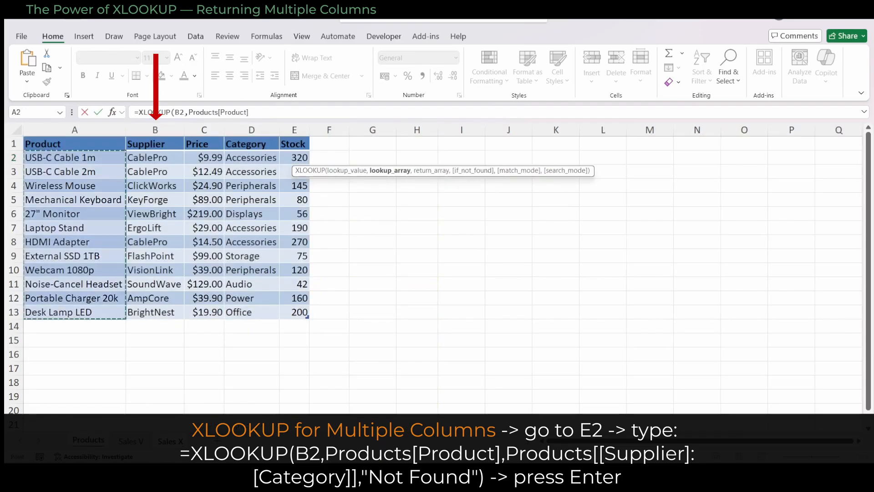
{"action": "type", "text": ","}
{"action": "left_click_drag", "start_coordinate": [156, 138], "coordinate": [251, 138]}
{"action": "type", "text": ",\""}
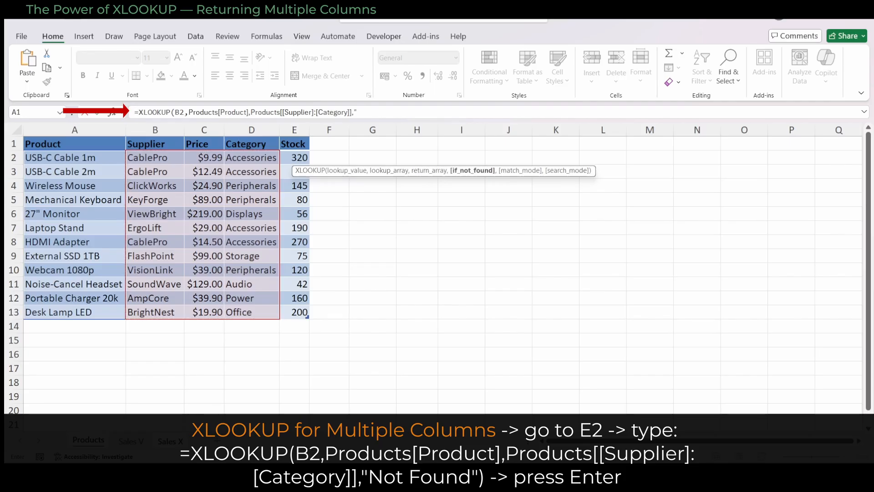
{"action": "type", "text": "Not found\")"}
{"action": "key", "text": "Return"}
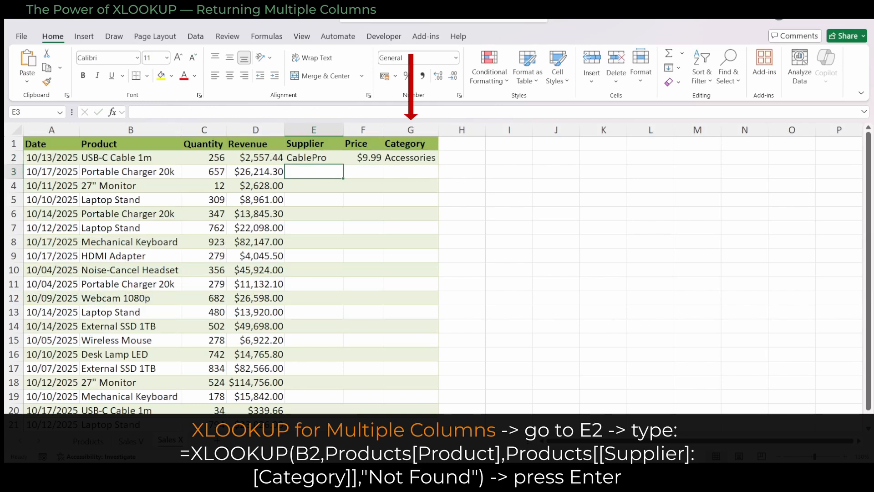
Fill the multi-column XLOOKUP in E2 down through row 21 for the remaining sales rows
{"action": "left_click", "coordinate": [313, 158]}
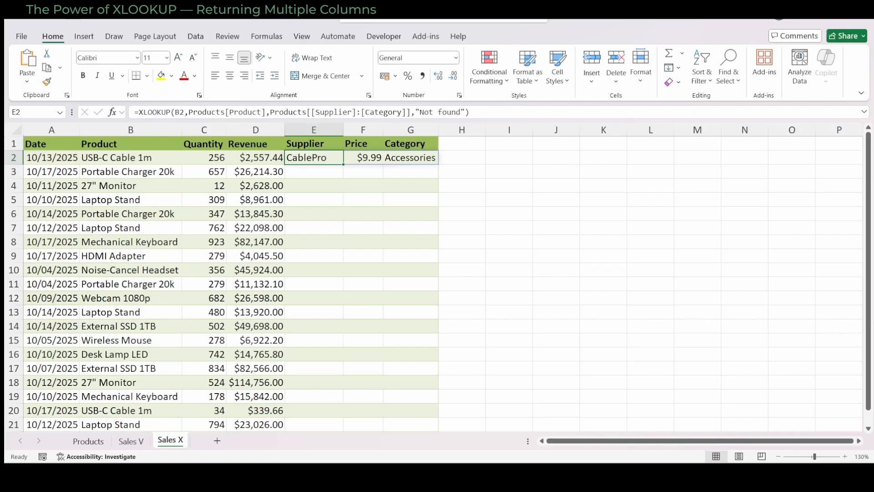
{"action": "left_click_drag", "start_coordinate": [314, 158], "coordinate": [411, 424]}
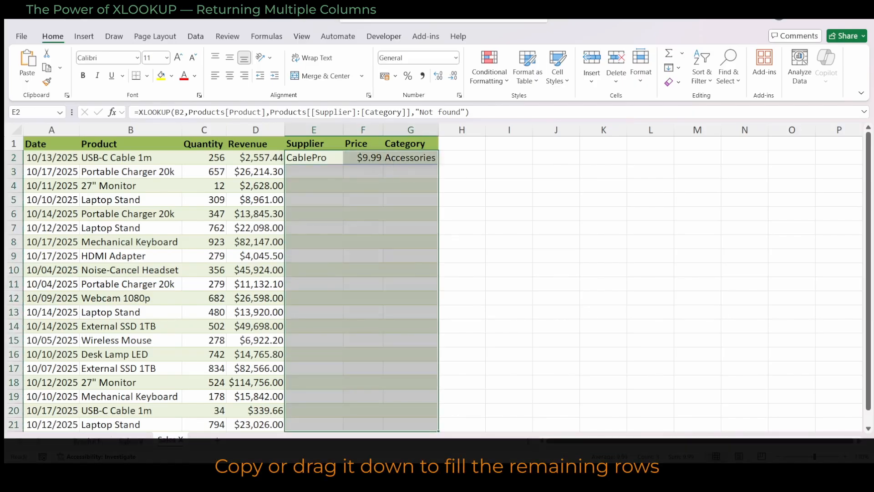
{"action": "key", "text": "ctrl+d"}
{"action": "left_click", "coordinate": [314, 158]}
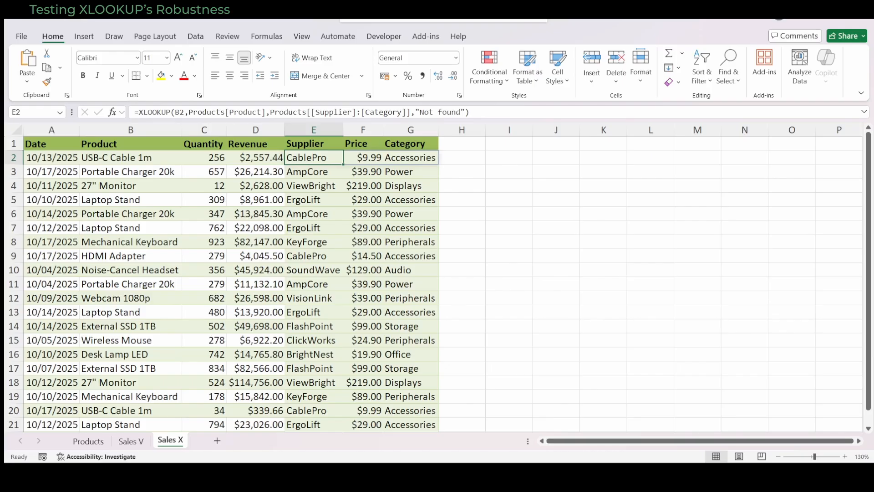
Test the multi-column XLOOKUP by inserting a blank column before Price on Products, and view the effect on Sales X
{"action": "left_click", "coordinate": [88, 441]}
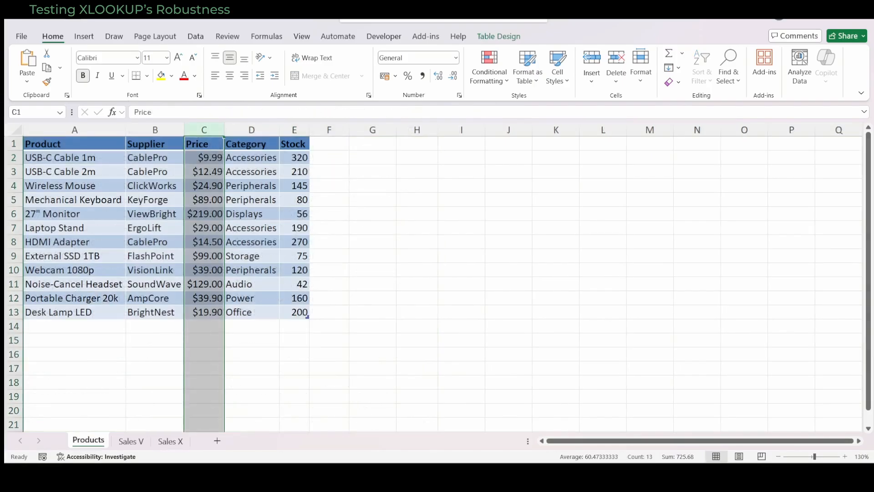
{"action": "right_click", "coordinate": [204, 129]}
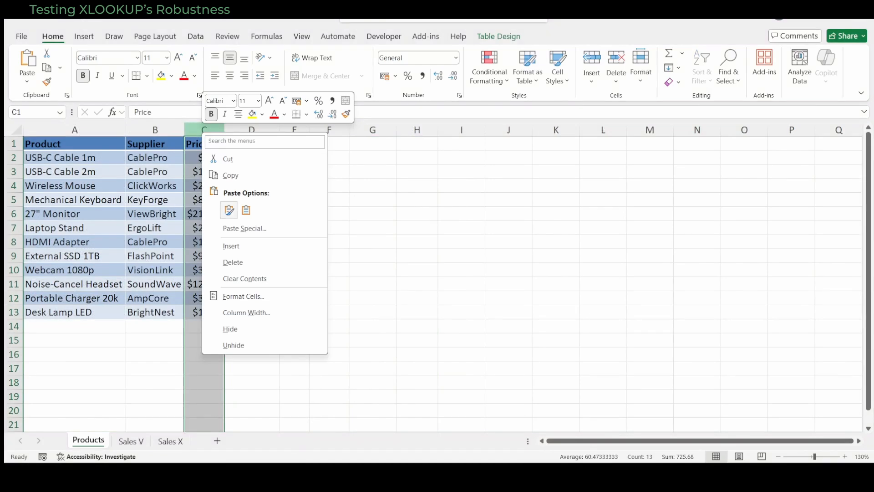
{"action": "left_click", "coordinate": [231, 244]}
{"action": "left_click", "coordinate": [171, 440]}
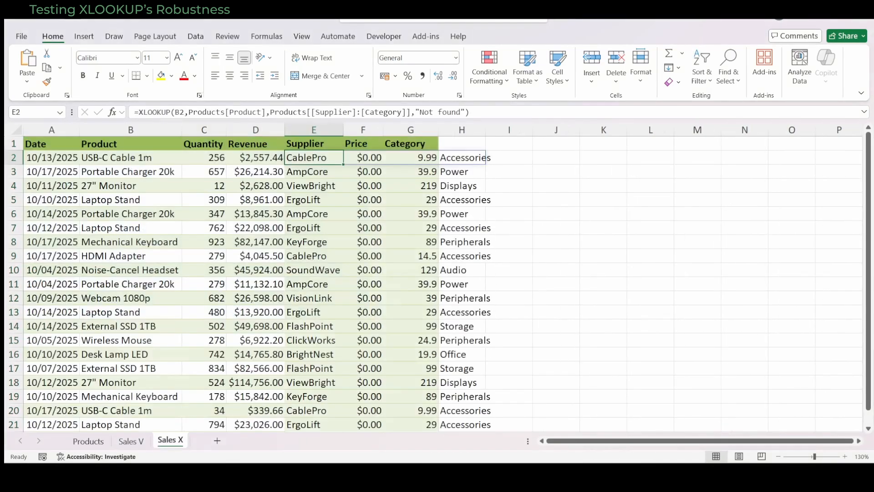